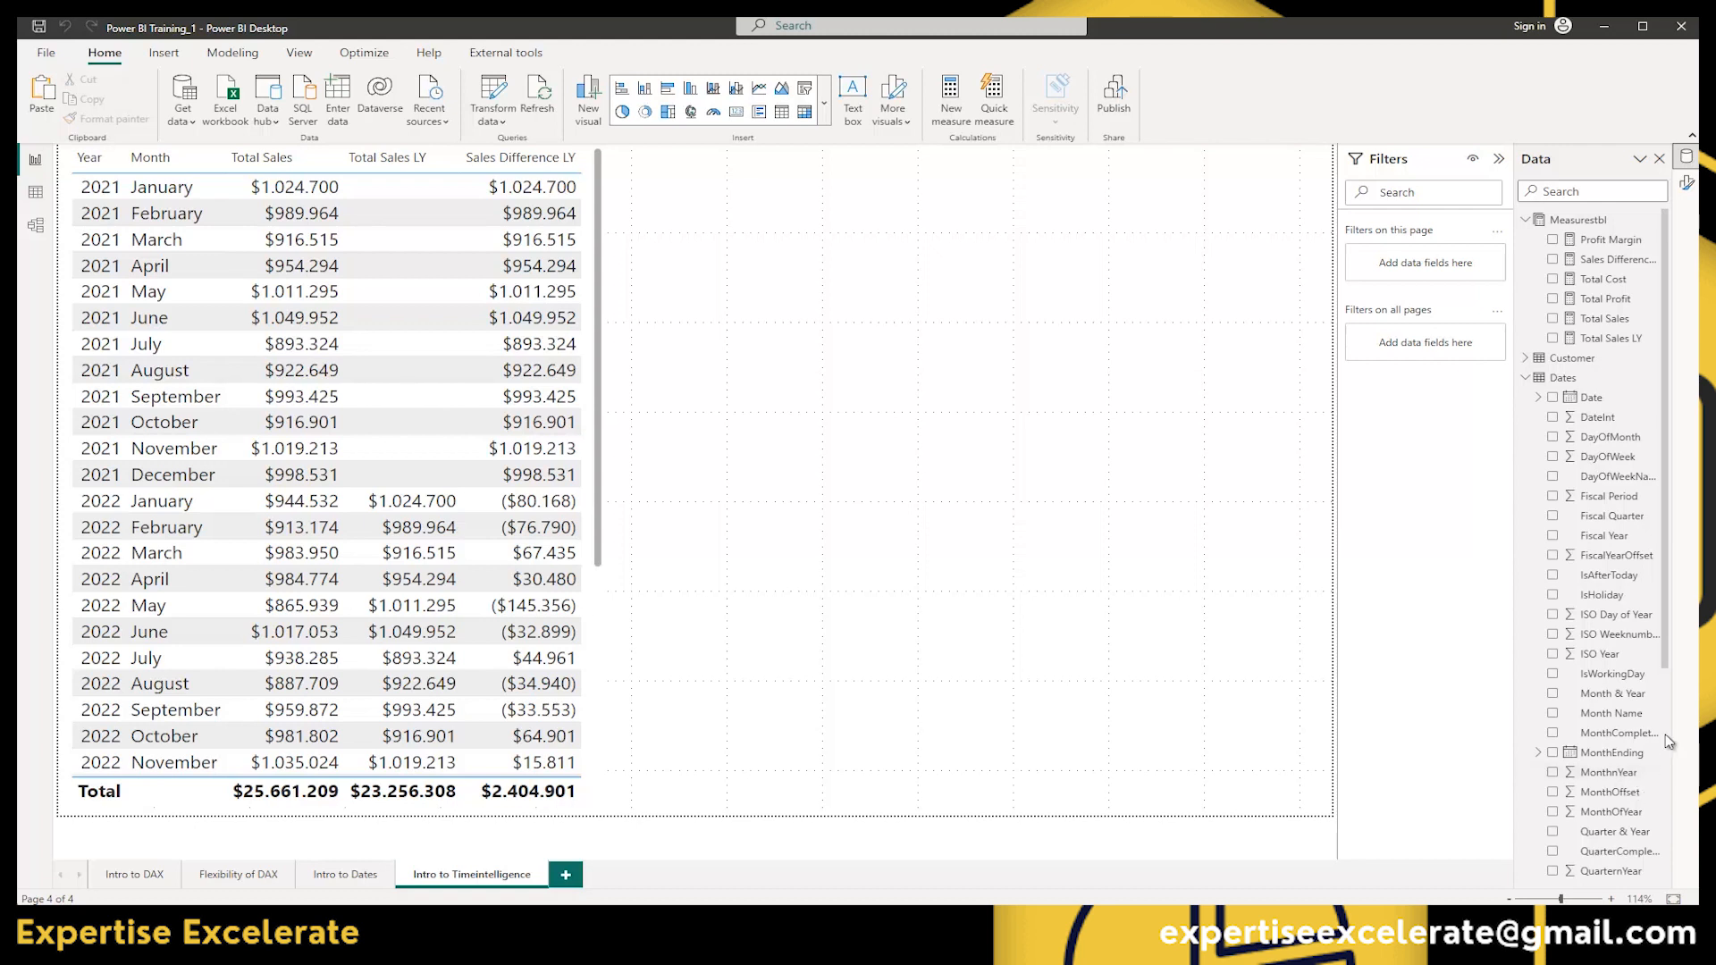
Create a new measure named Total Sales LP in the Measurestbl table, with its formula starting on a second line.
right_click(1559, 226)
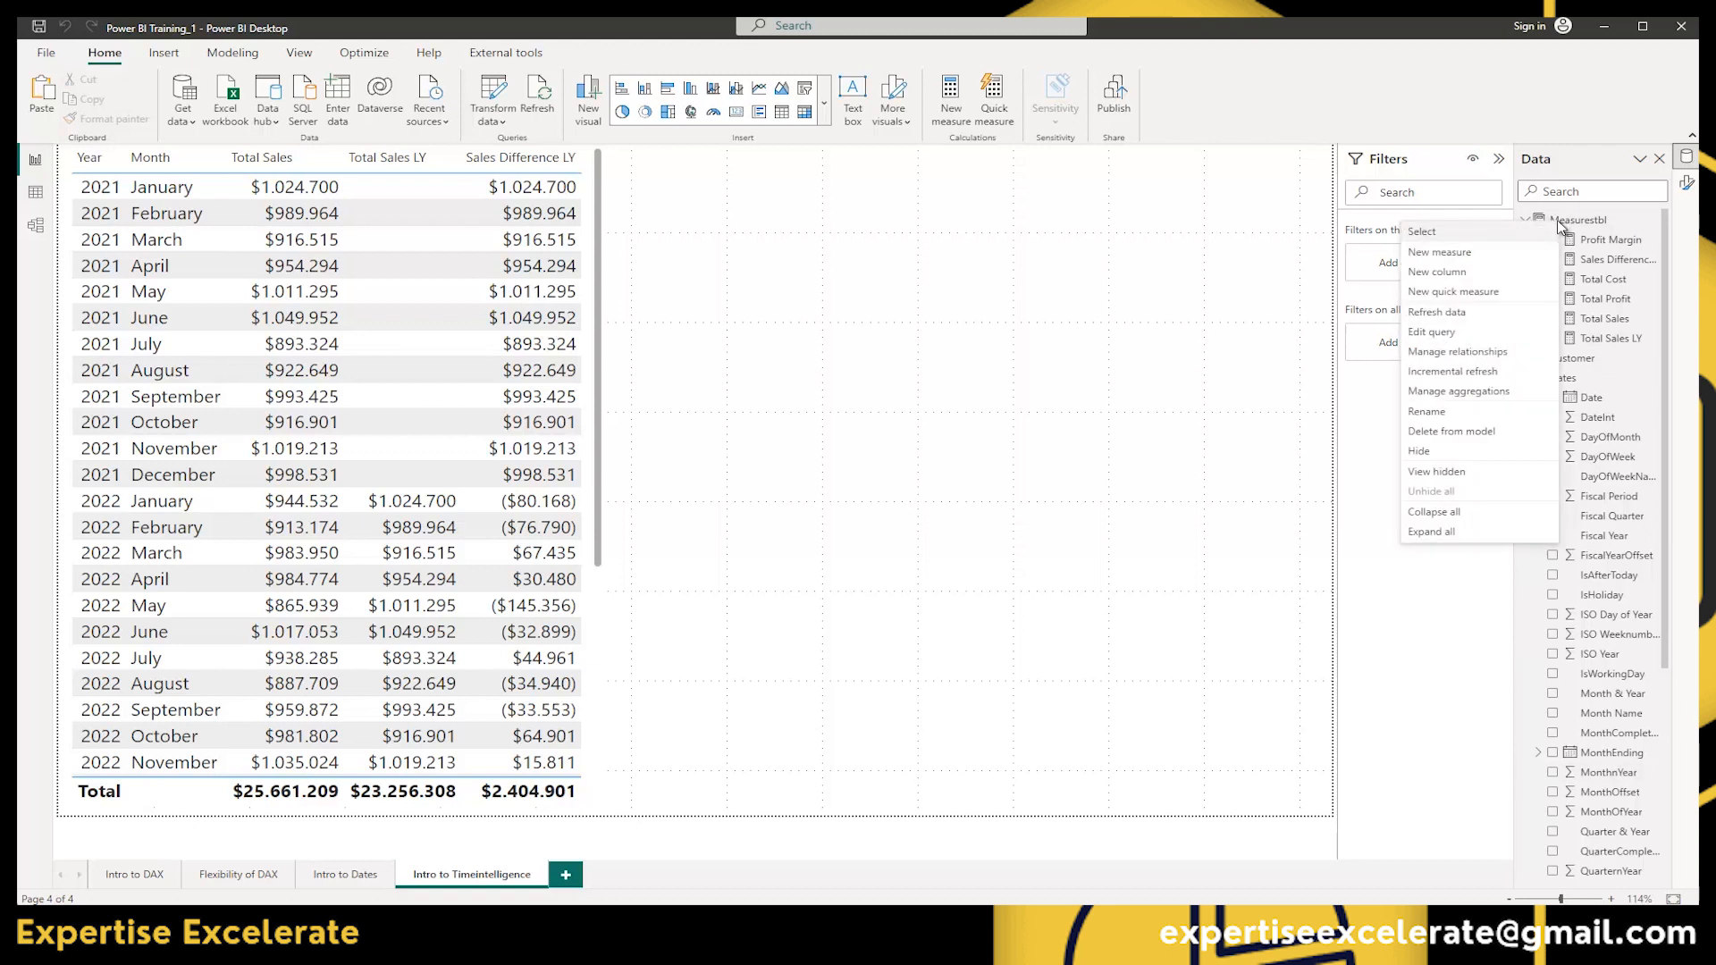
left_click(1445, 253)
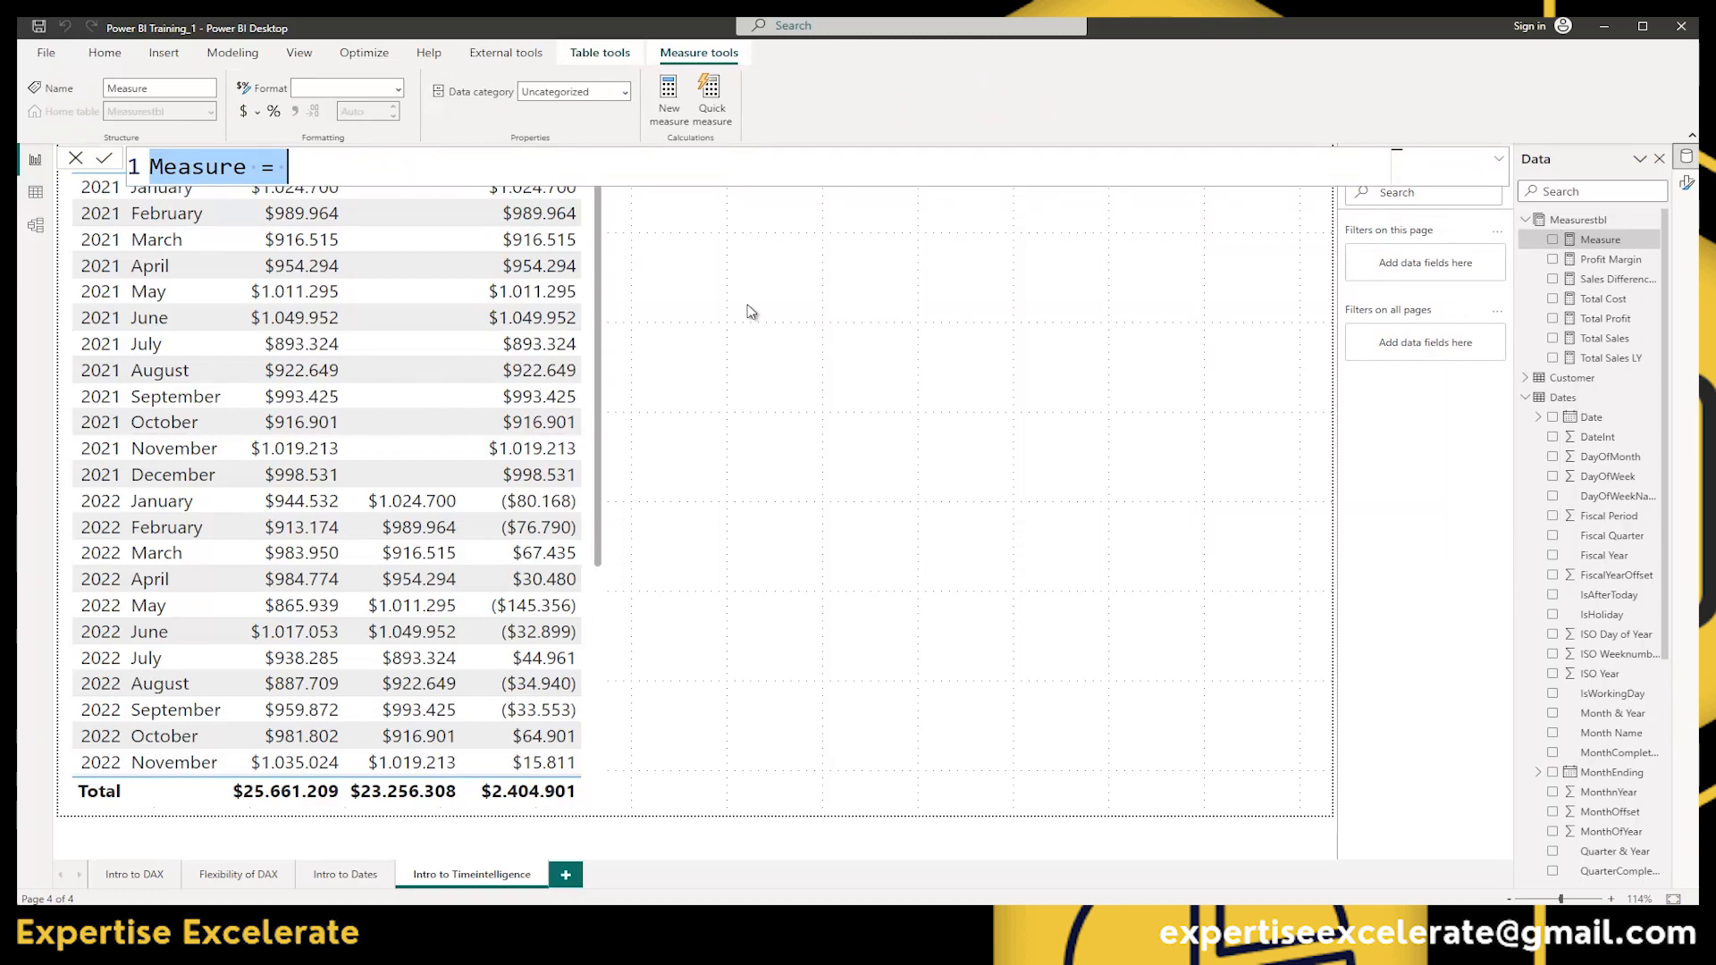
type("T")
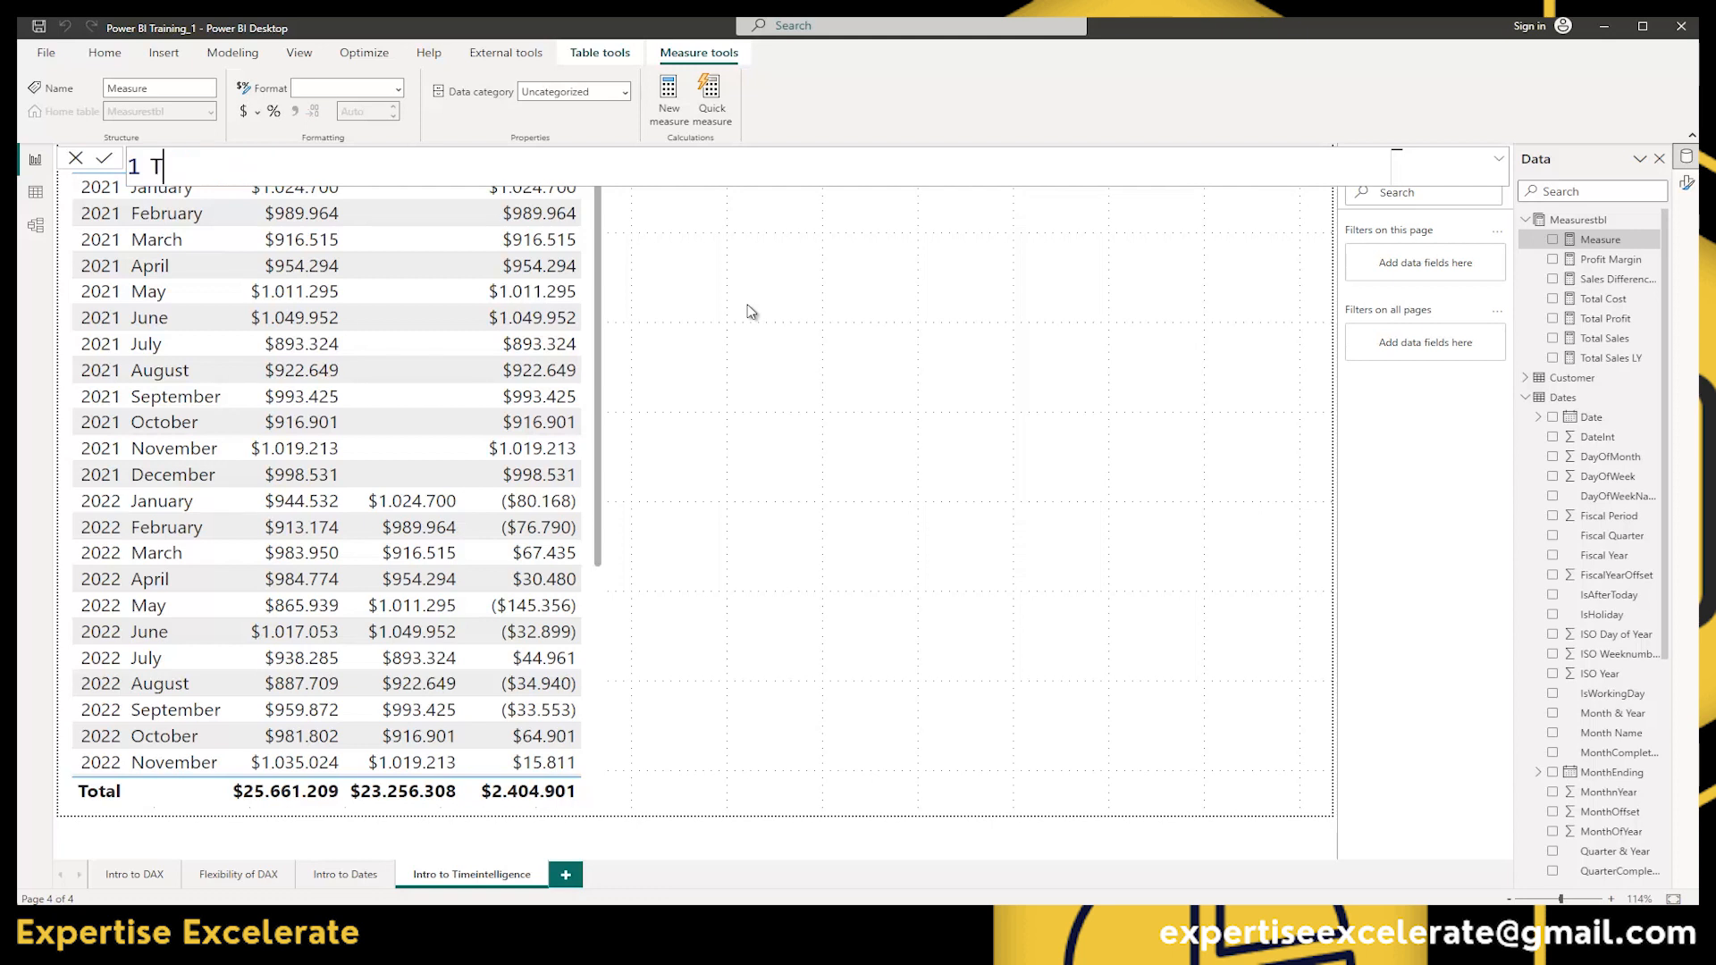
type("otal Sales L")
key("BackSpace")
type("P")
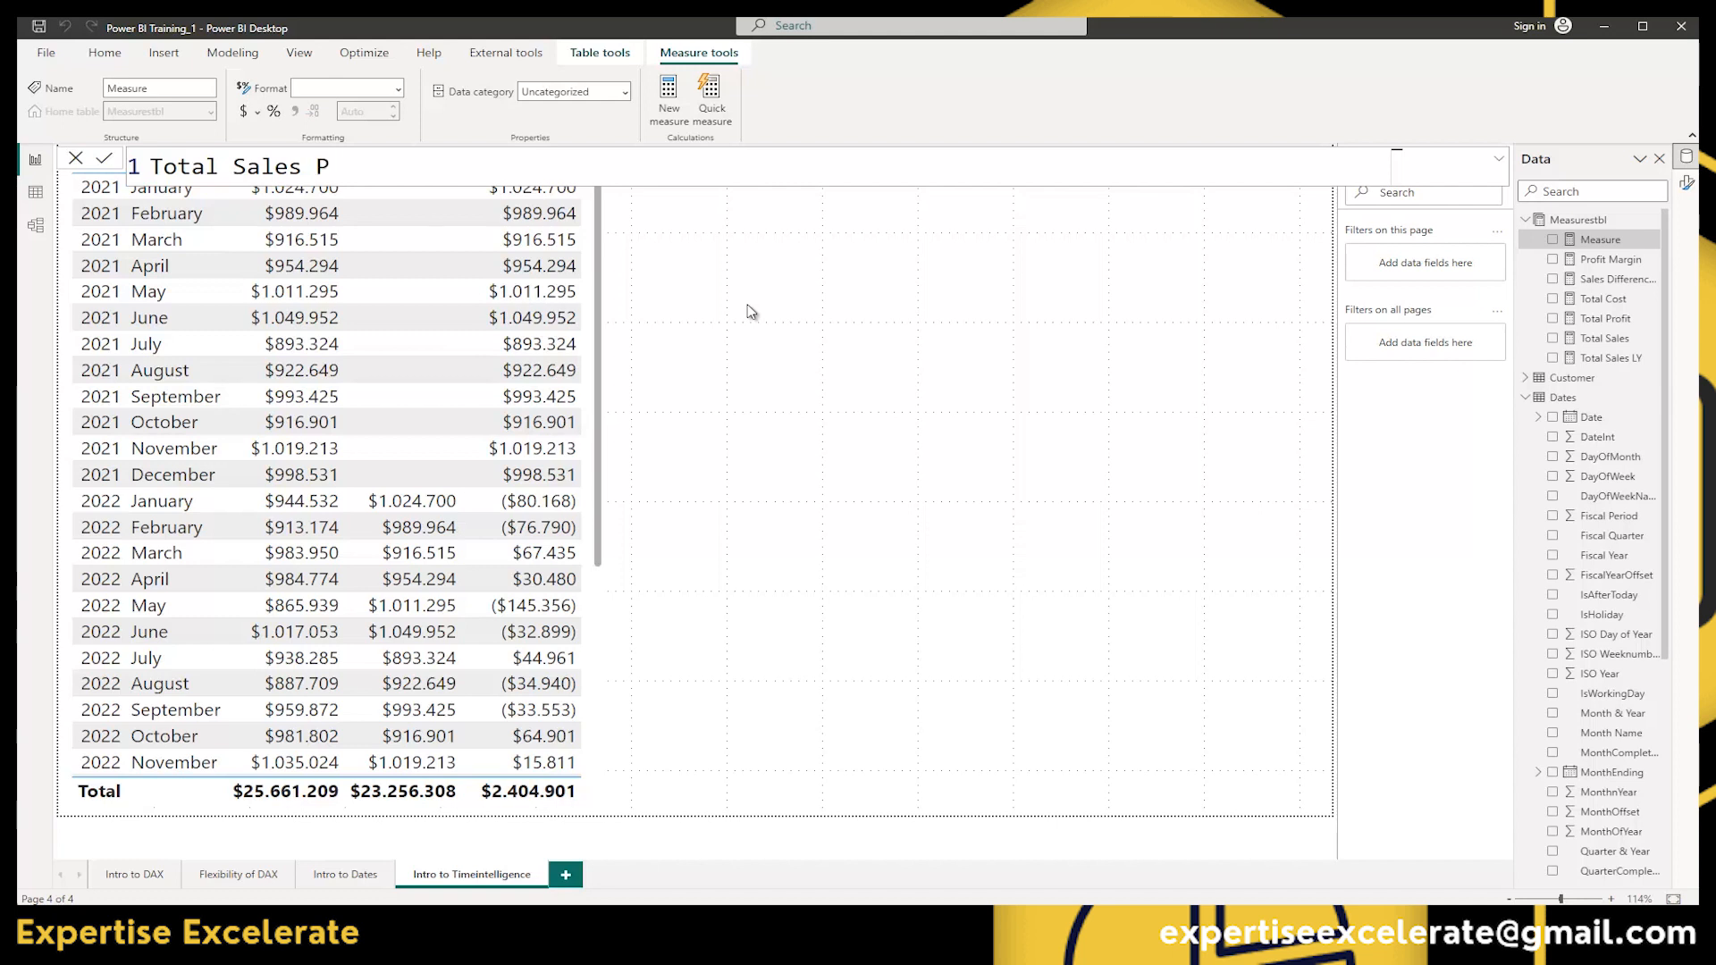
type("Q")
key("BackSpace")
type("P")
key("BackSpace")
key("BackSpace")
type("LP =")
key("shift+Return")
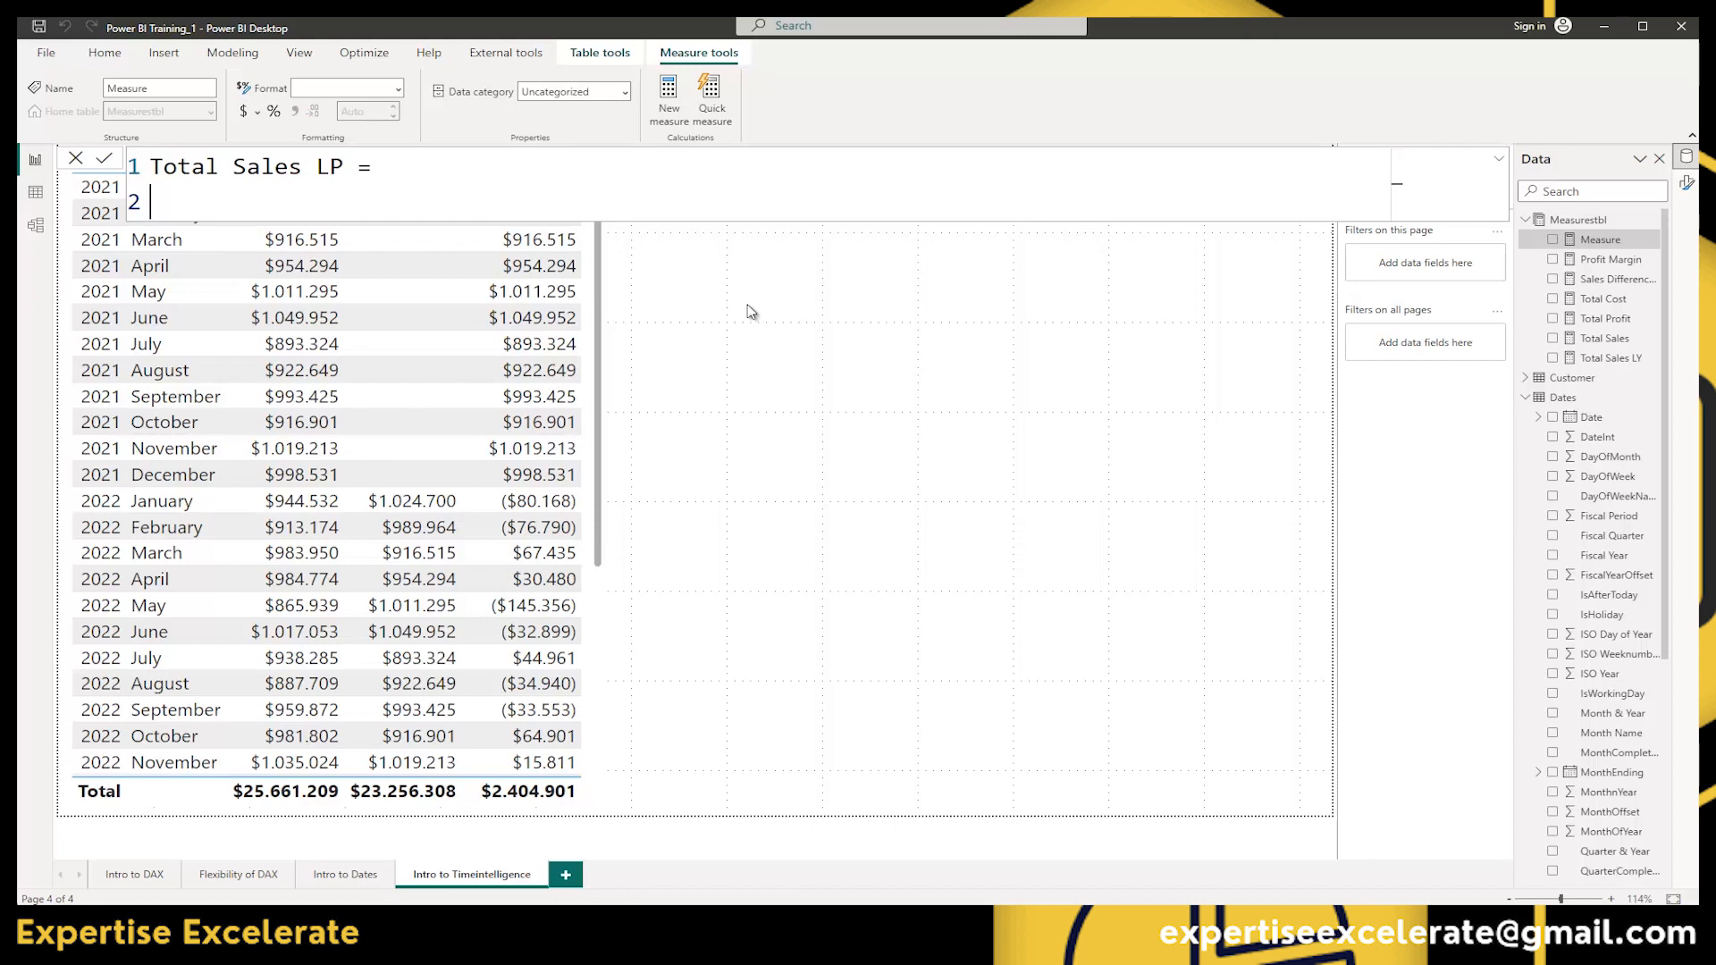
Start the Total Sales LP formula with a CALCULATE function that takes [Total Sales] as its expression.
type("Cal")
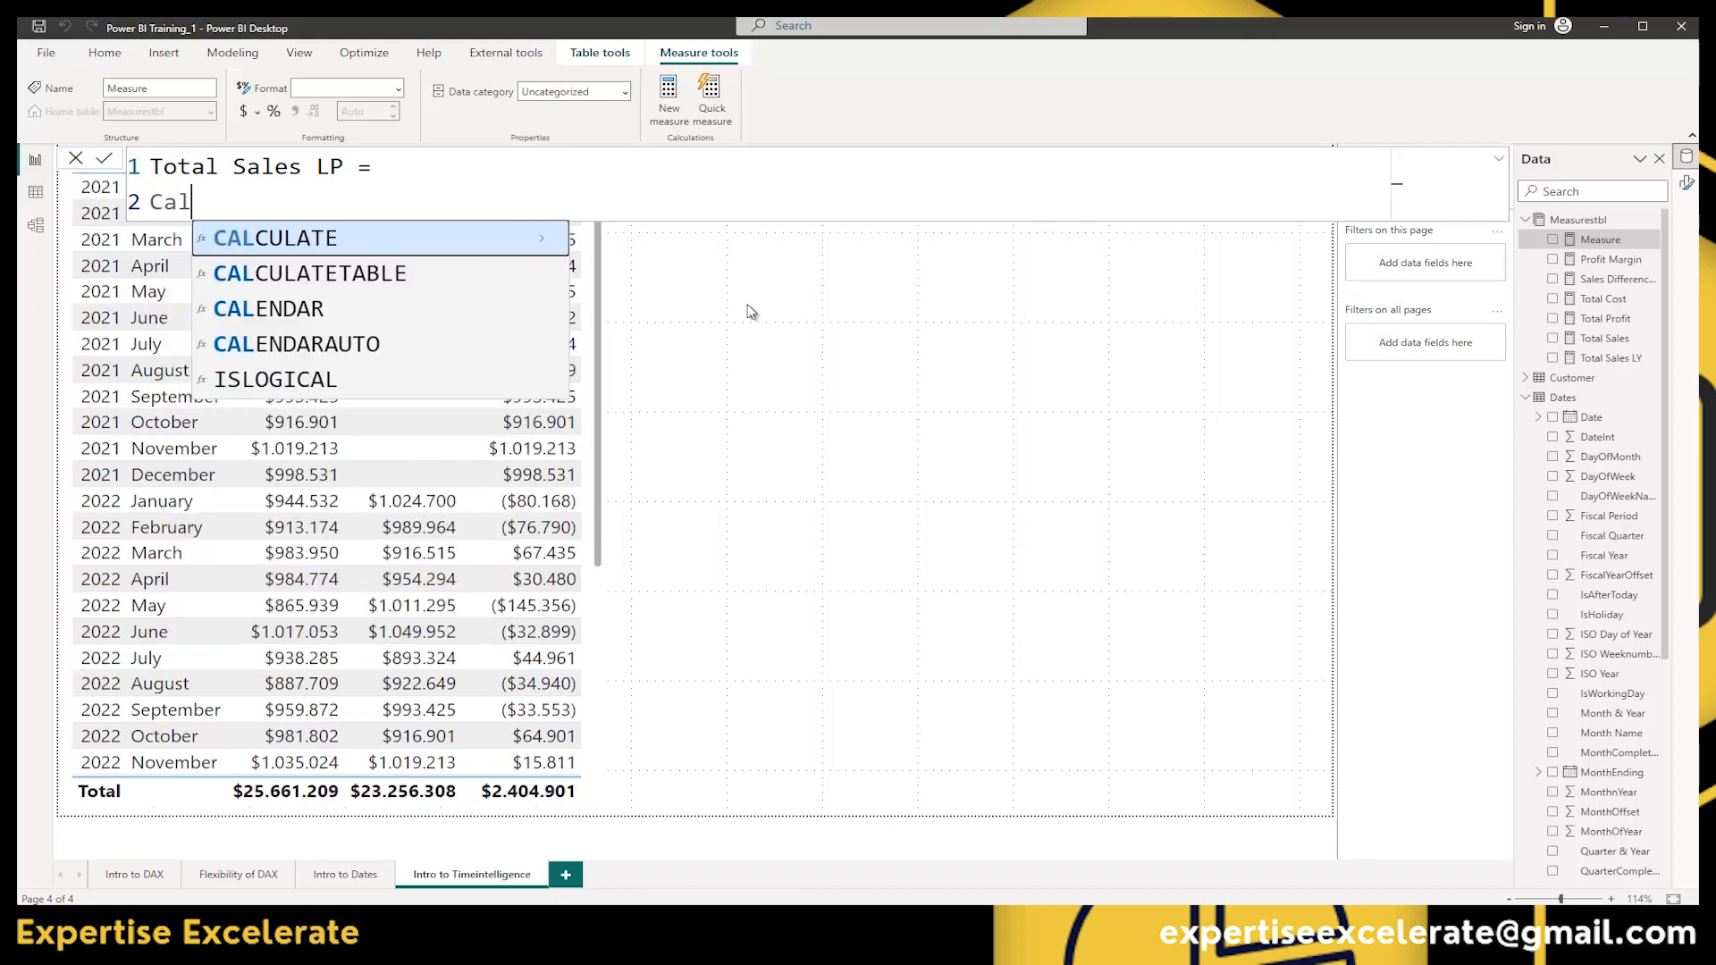
key("Tab")
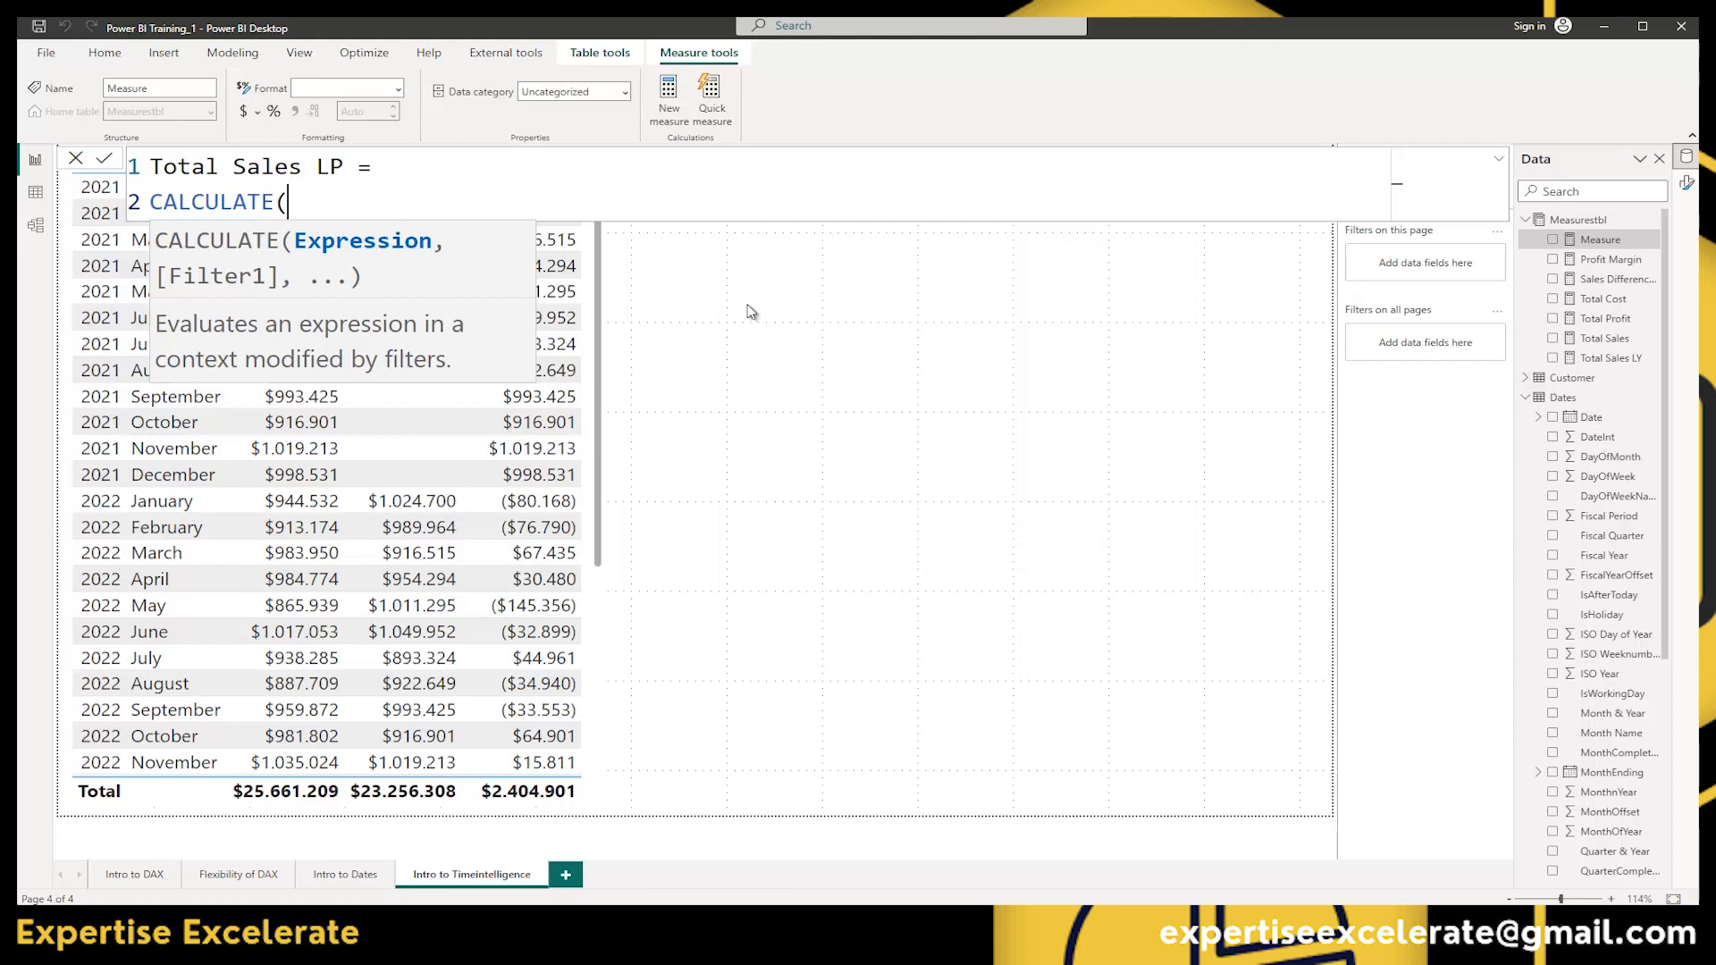
type("Tot")
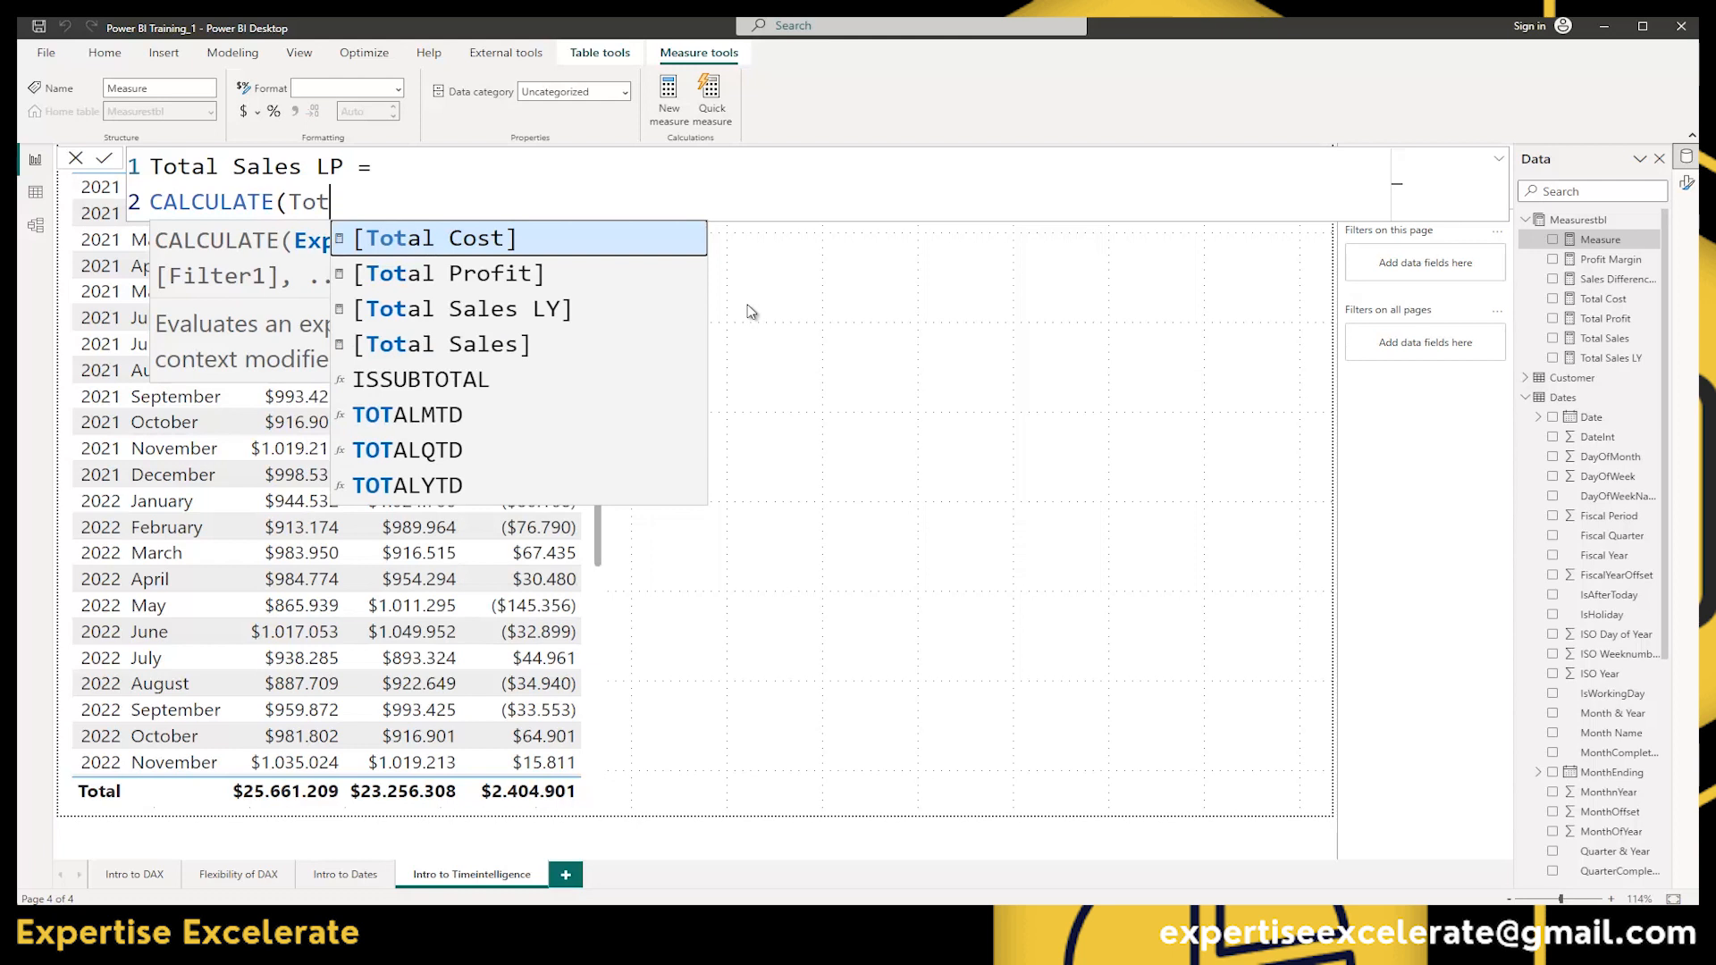
key("Down")
key("Down")
key("Down")
key("Tab")
type(",")
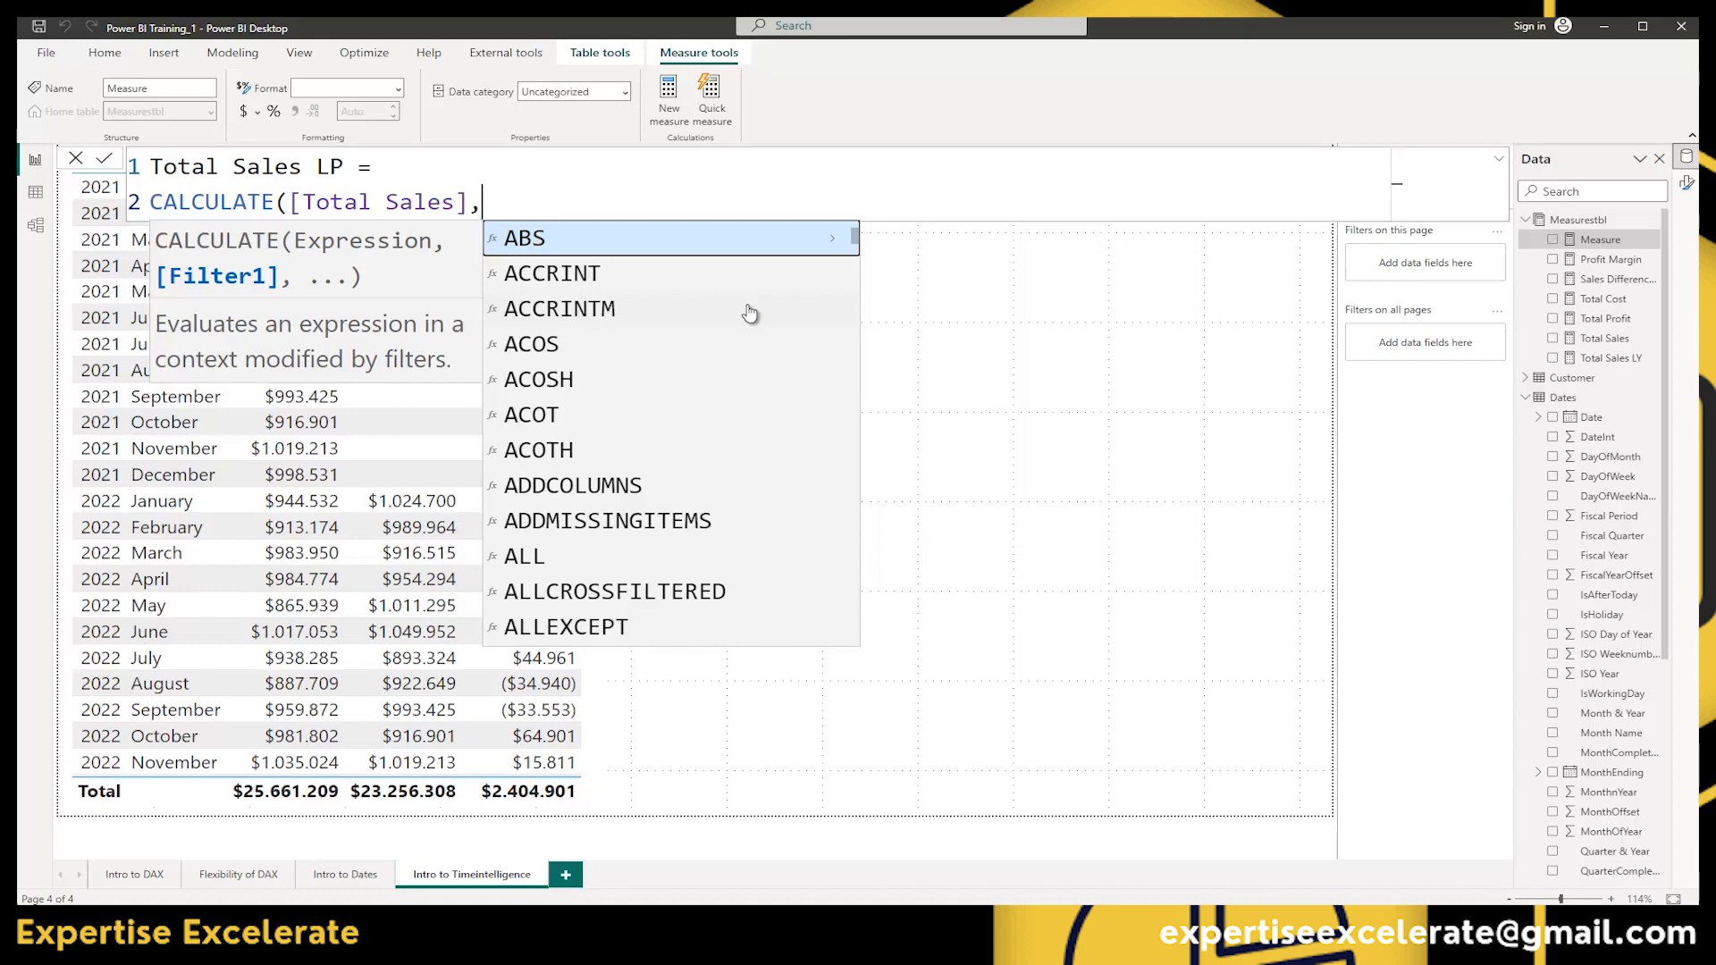
Add a DATEADD function as the CALCULATE filter, with Dates[Date] as its dates argument.
type("Da")
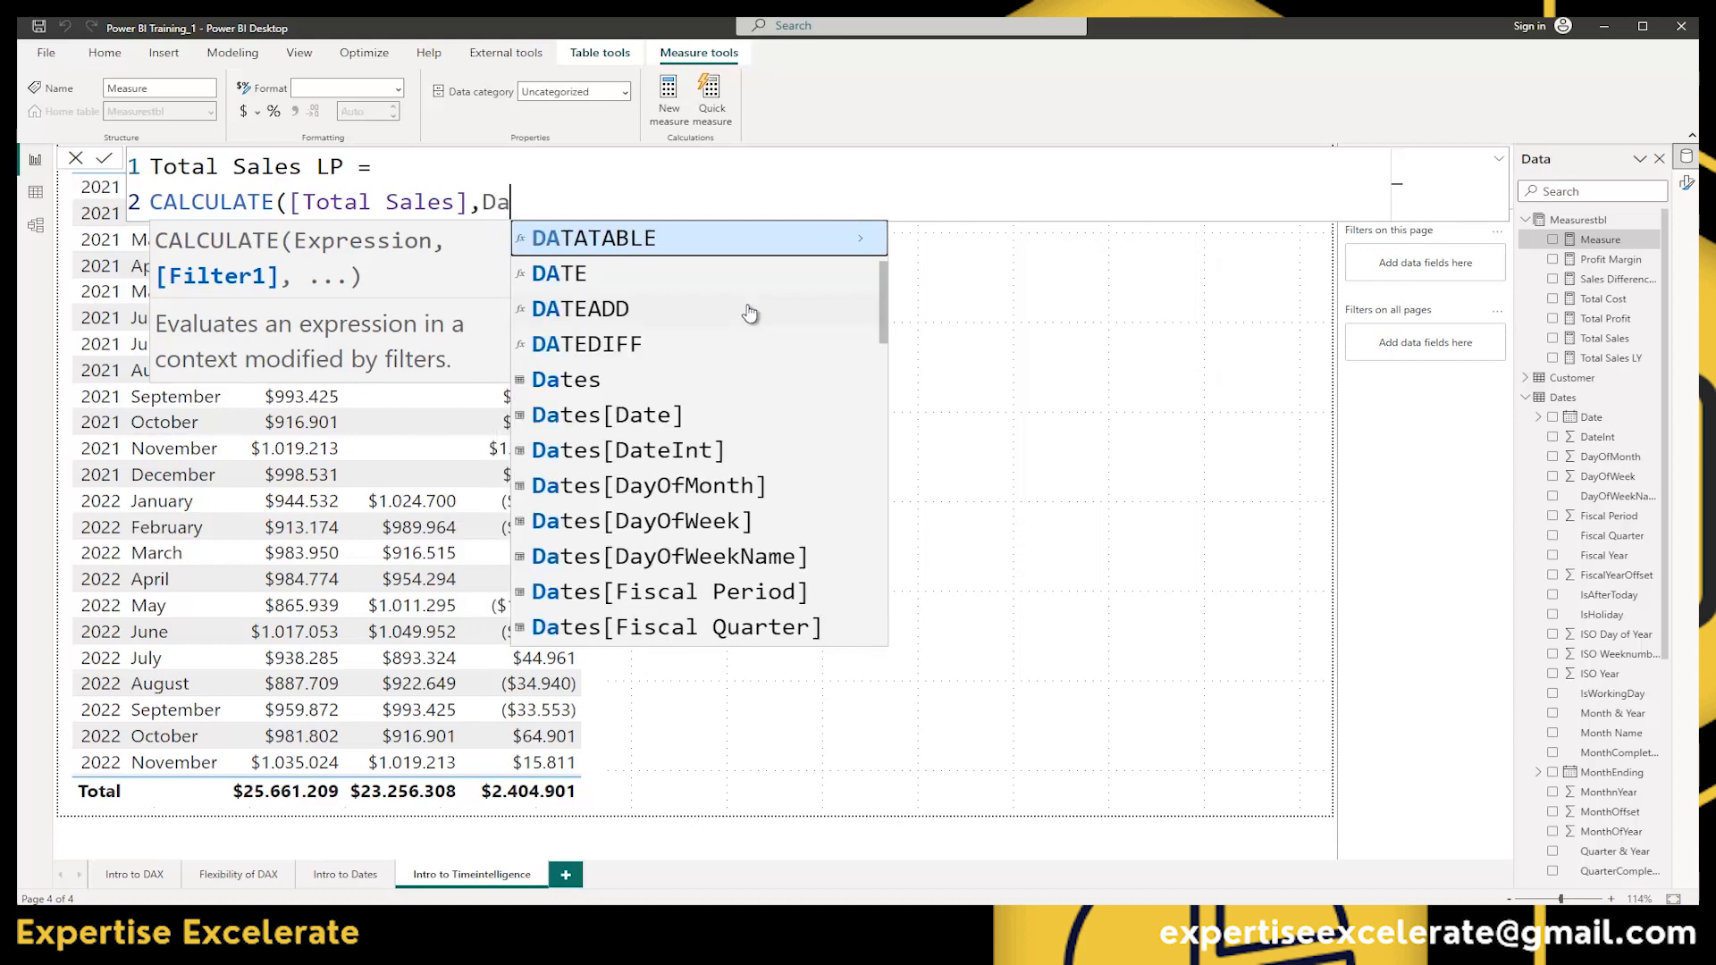
type("tea")
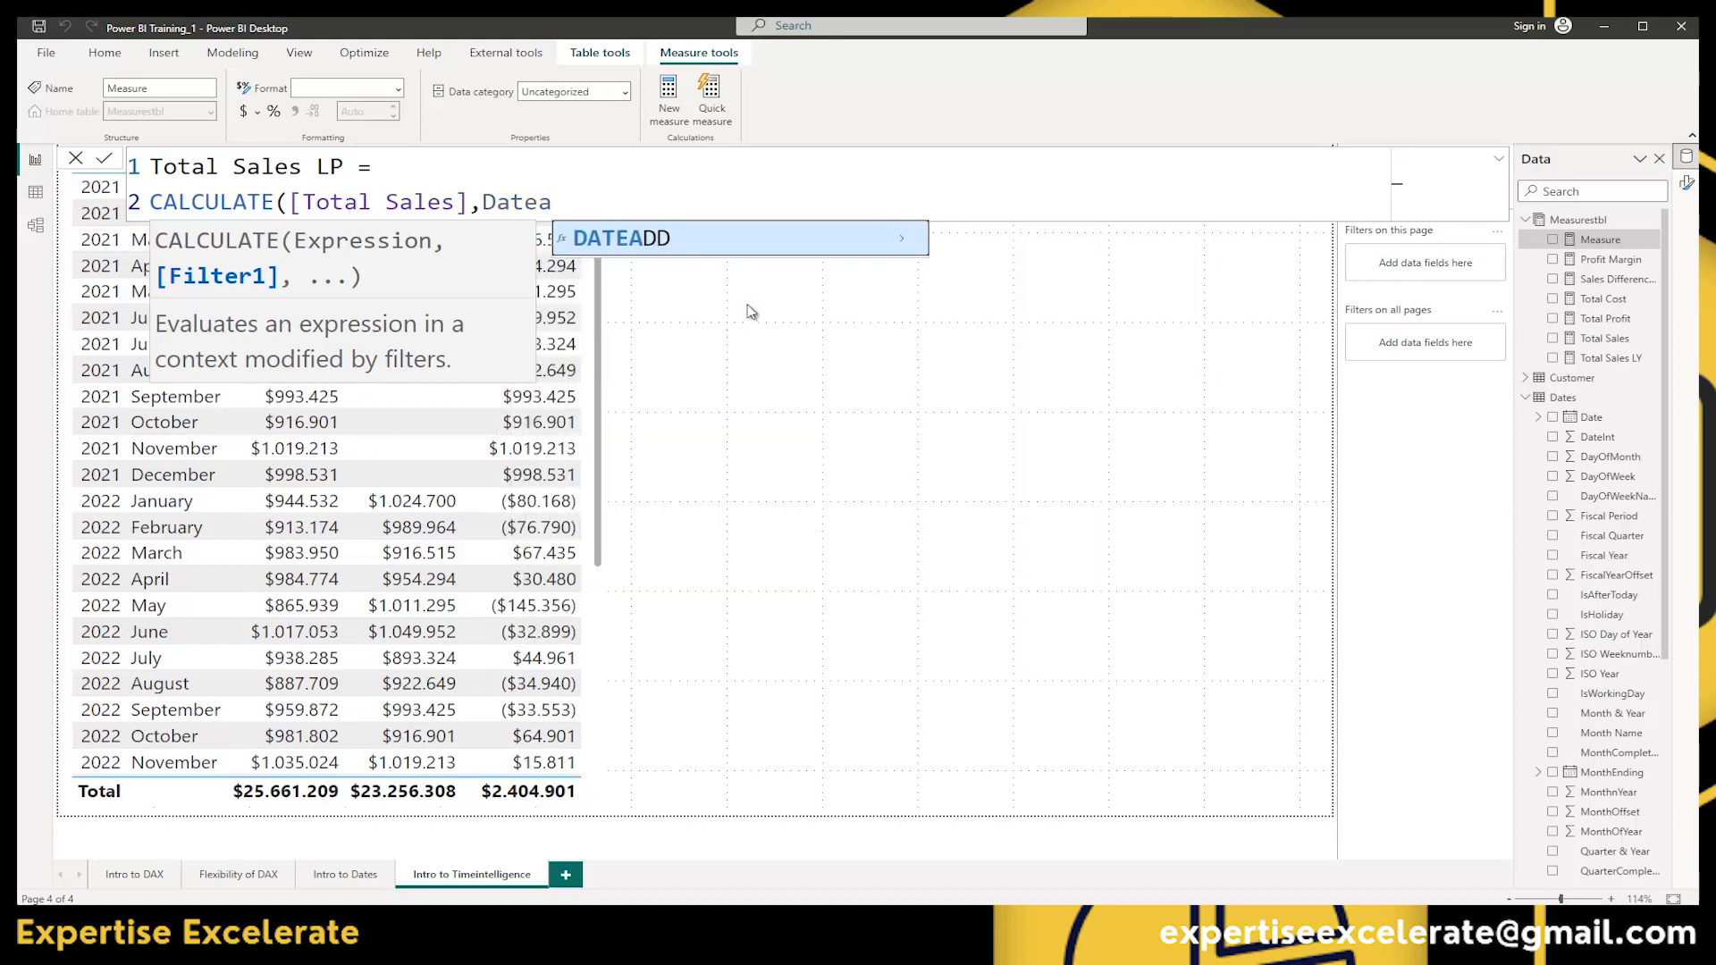
key("Tab")
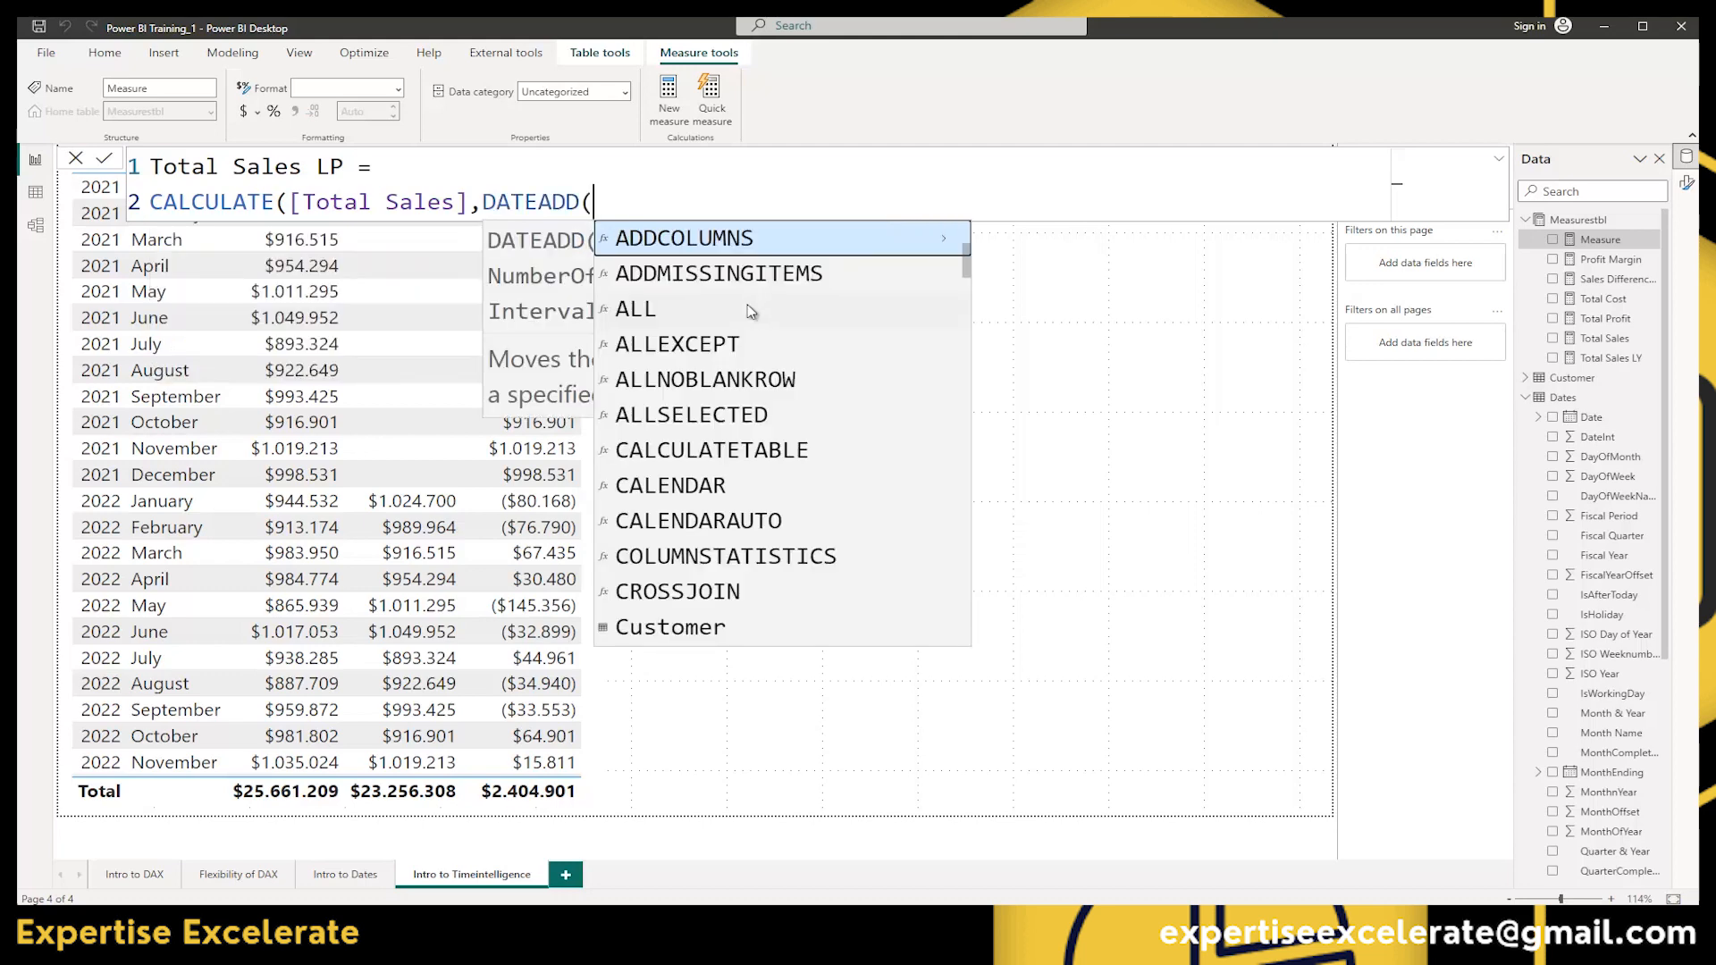
key("Escape")
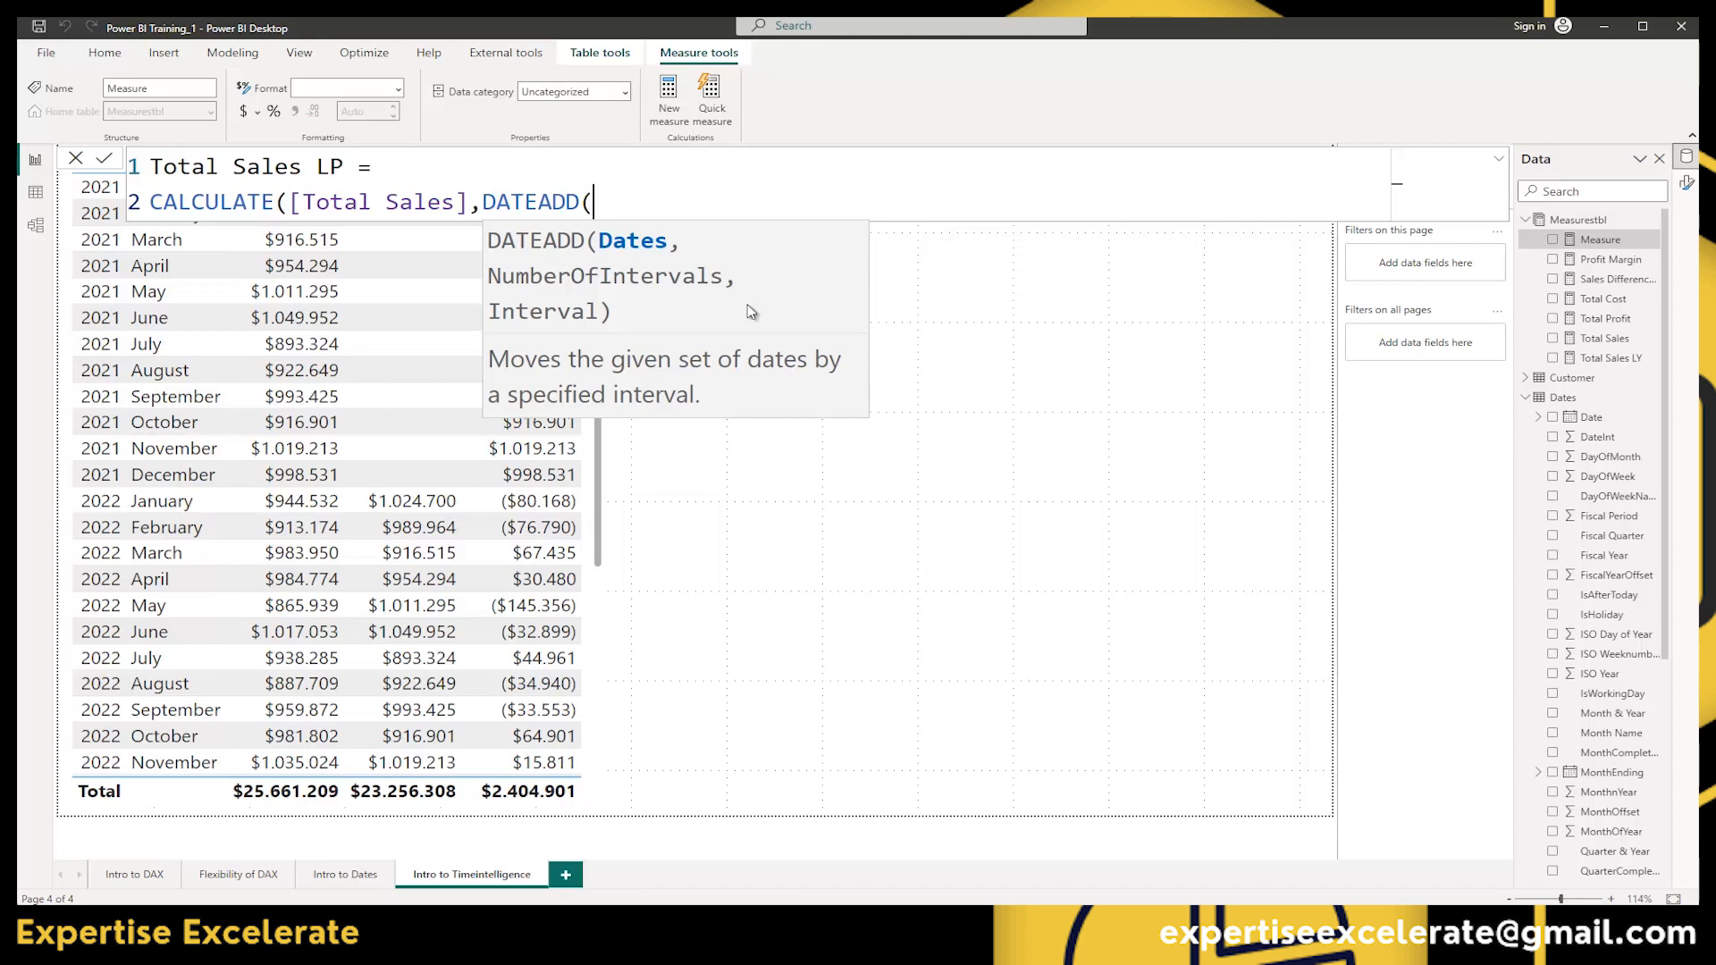
type("Dat")
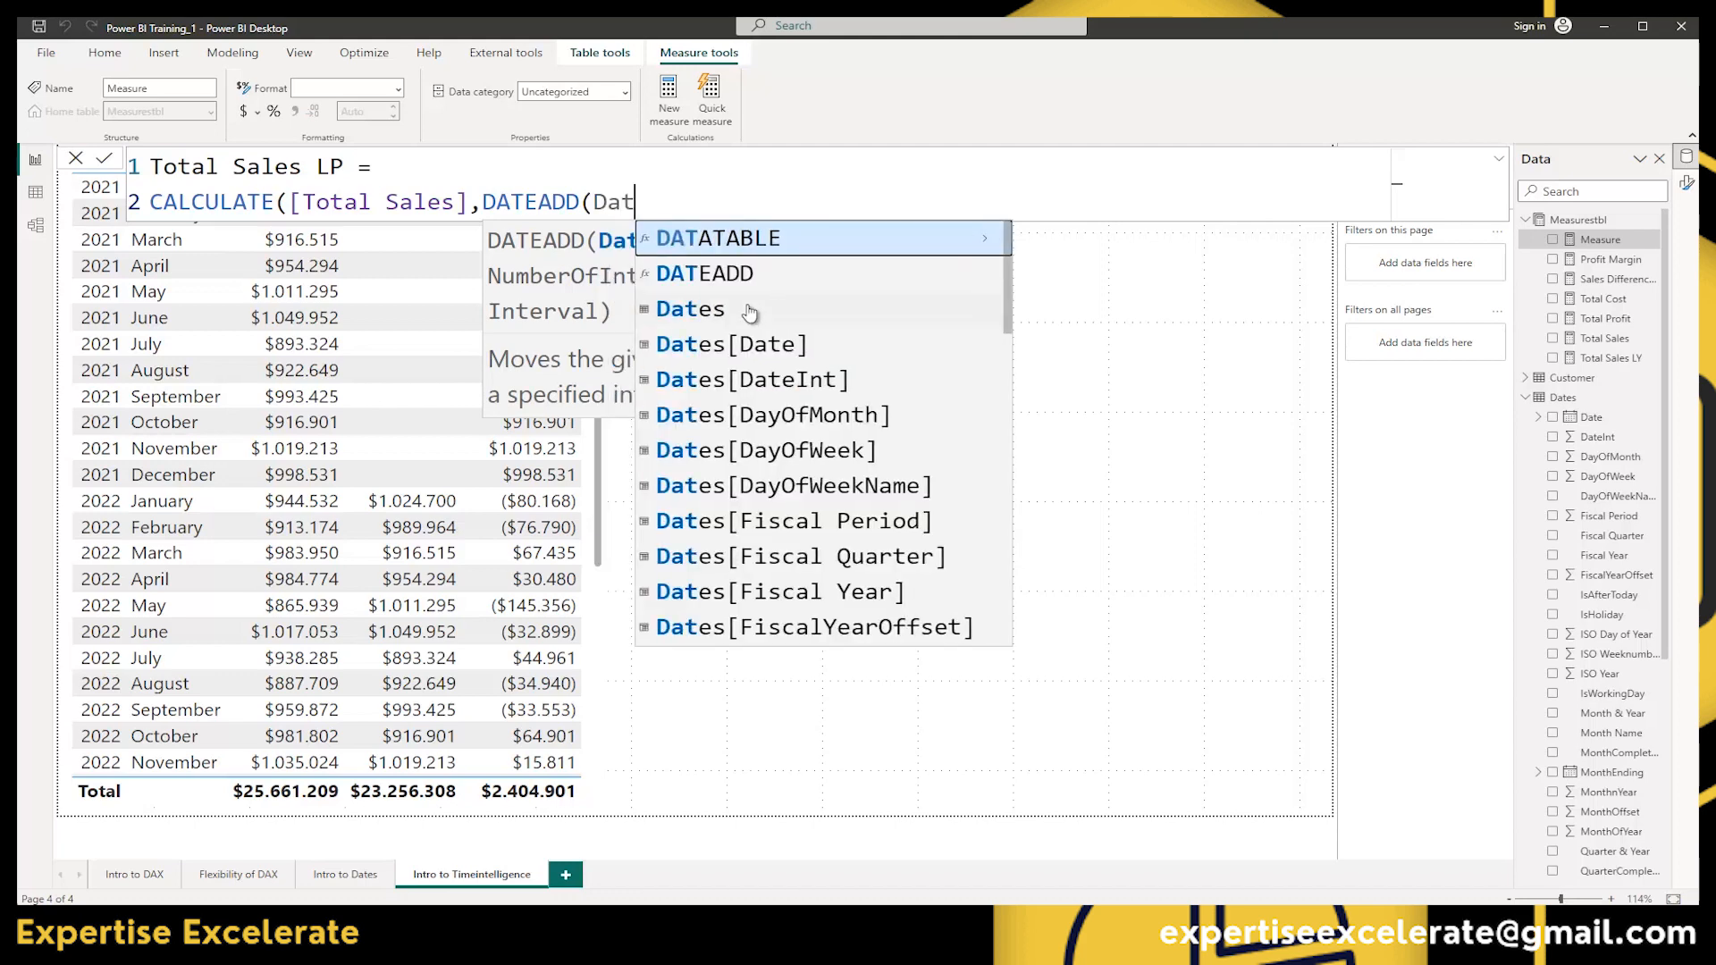
key("Down")
key("Down")
key("Down")
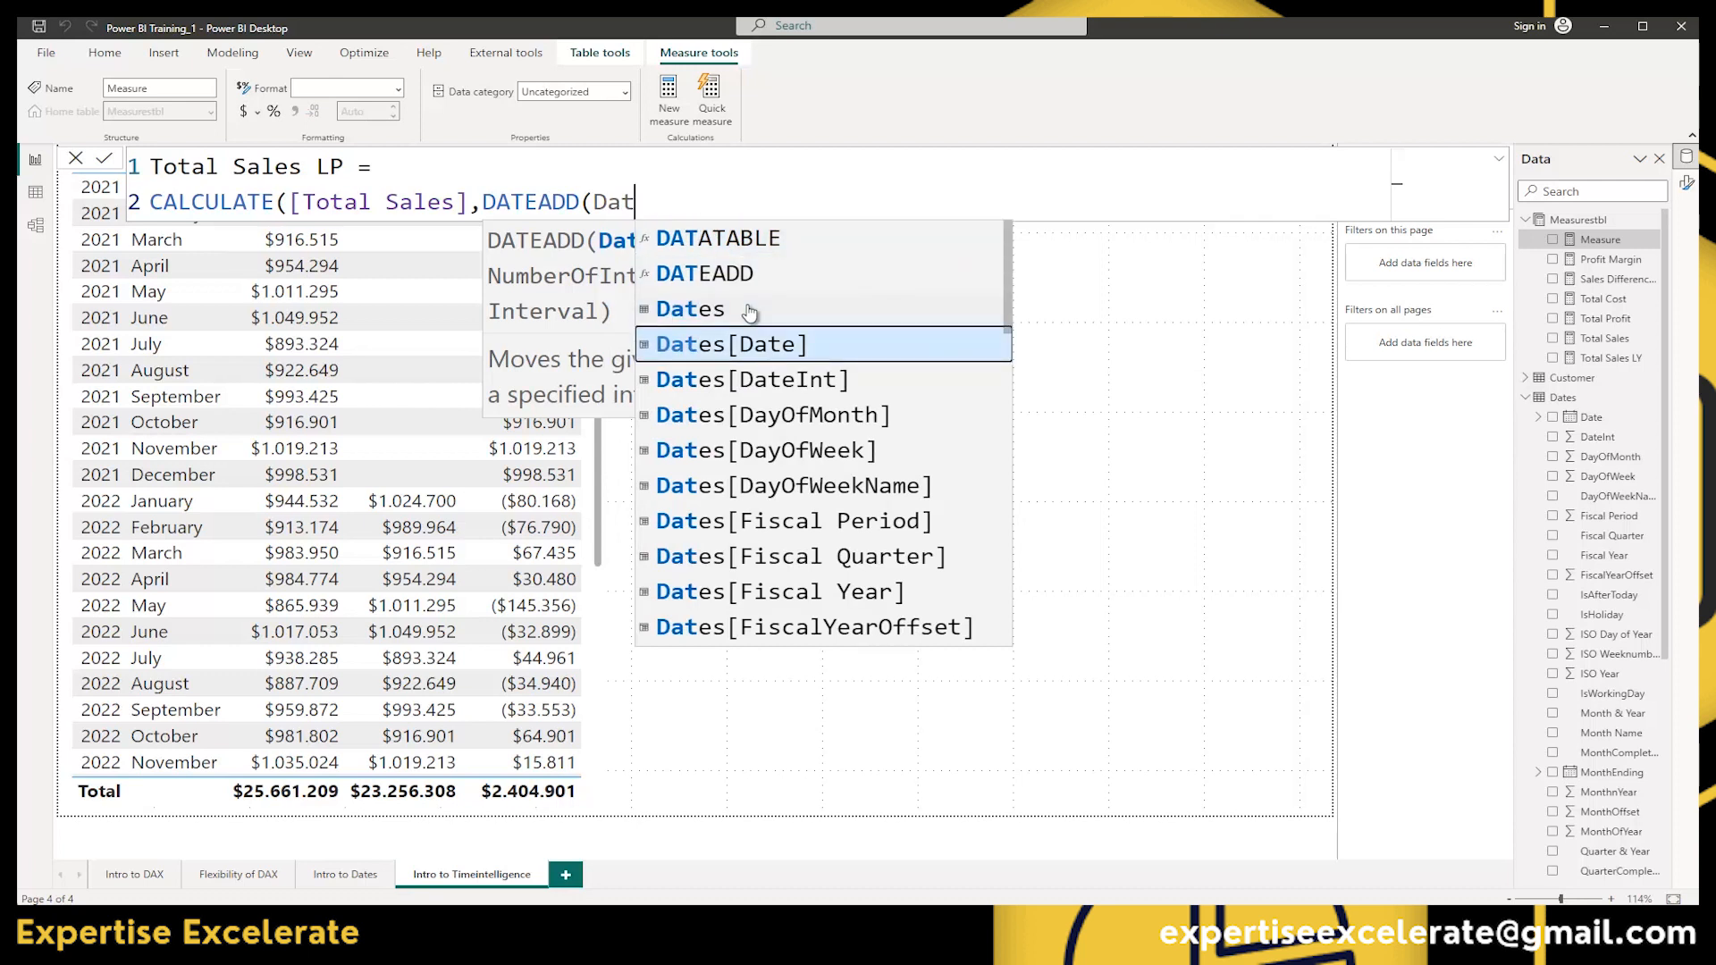
key("Tab")
type(",")
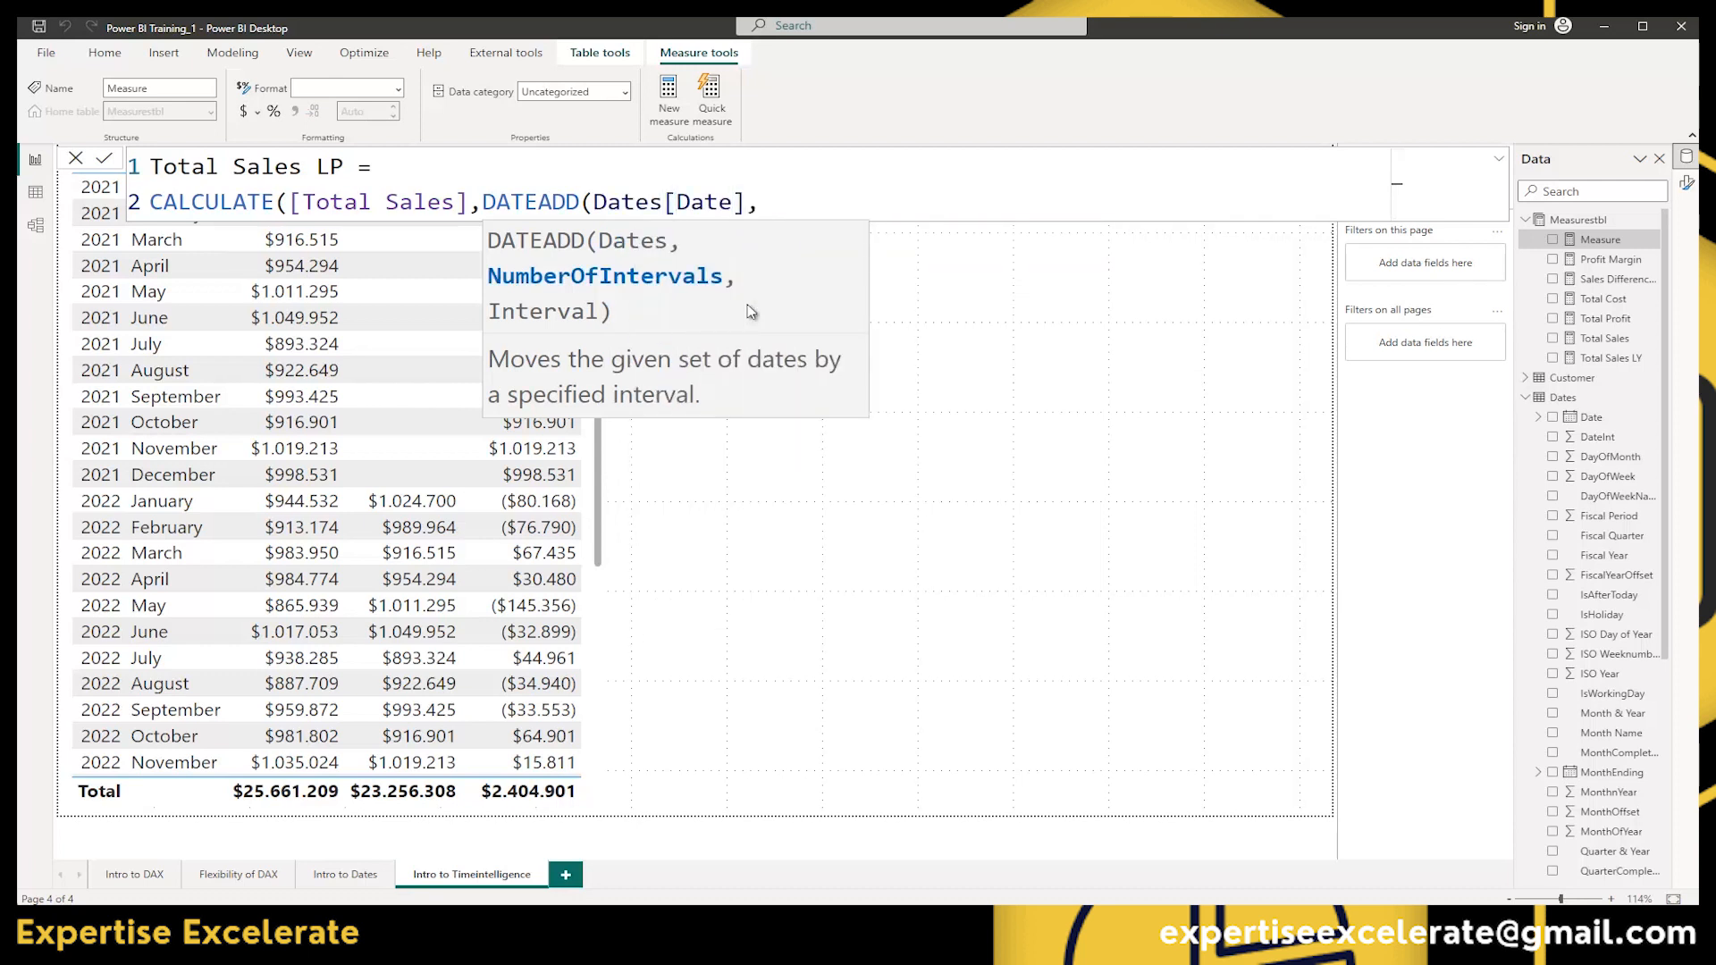
Complete DATEADD with -1 interval of YEAR, close both functions and commit the Total Sales LP measure.
type("-1,")
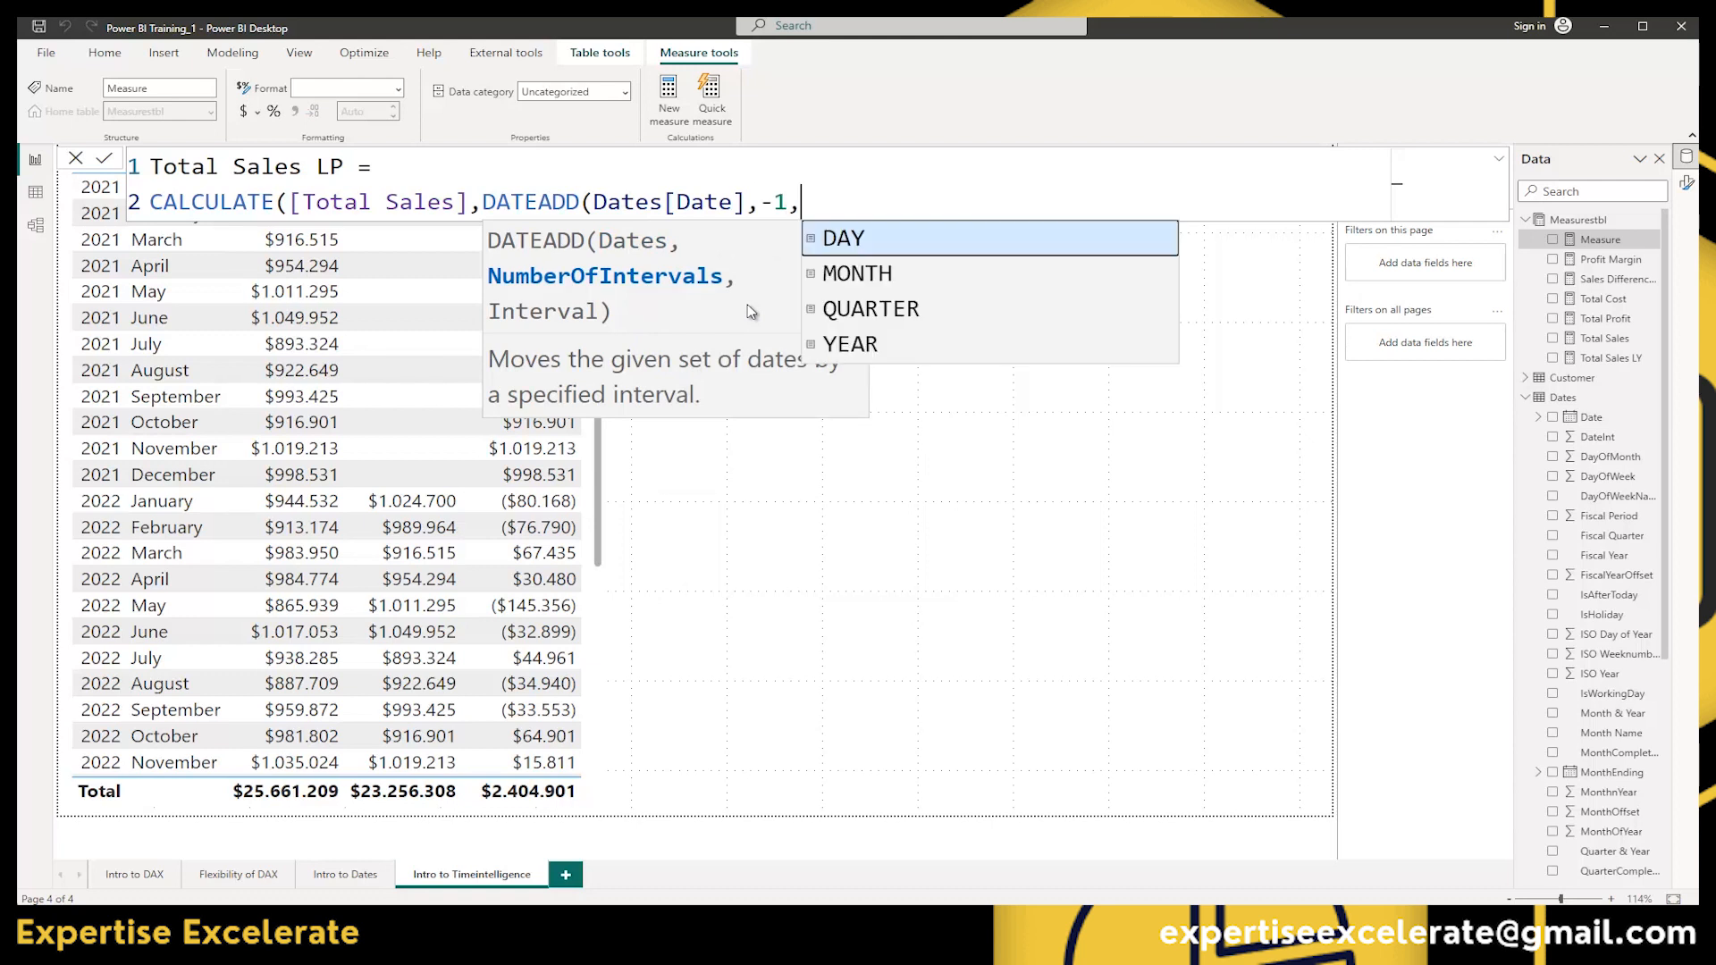
key("Down")
key("Down")
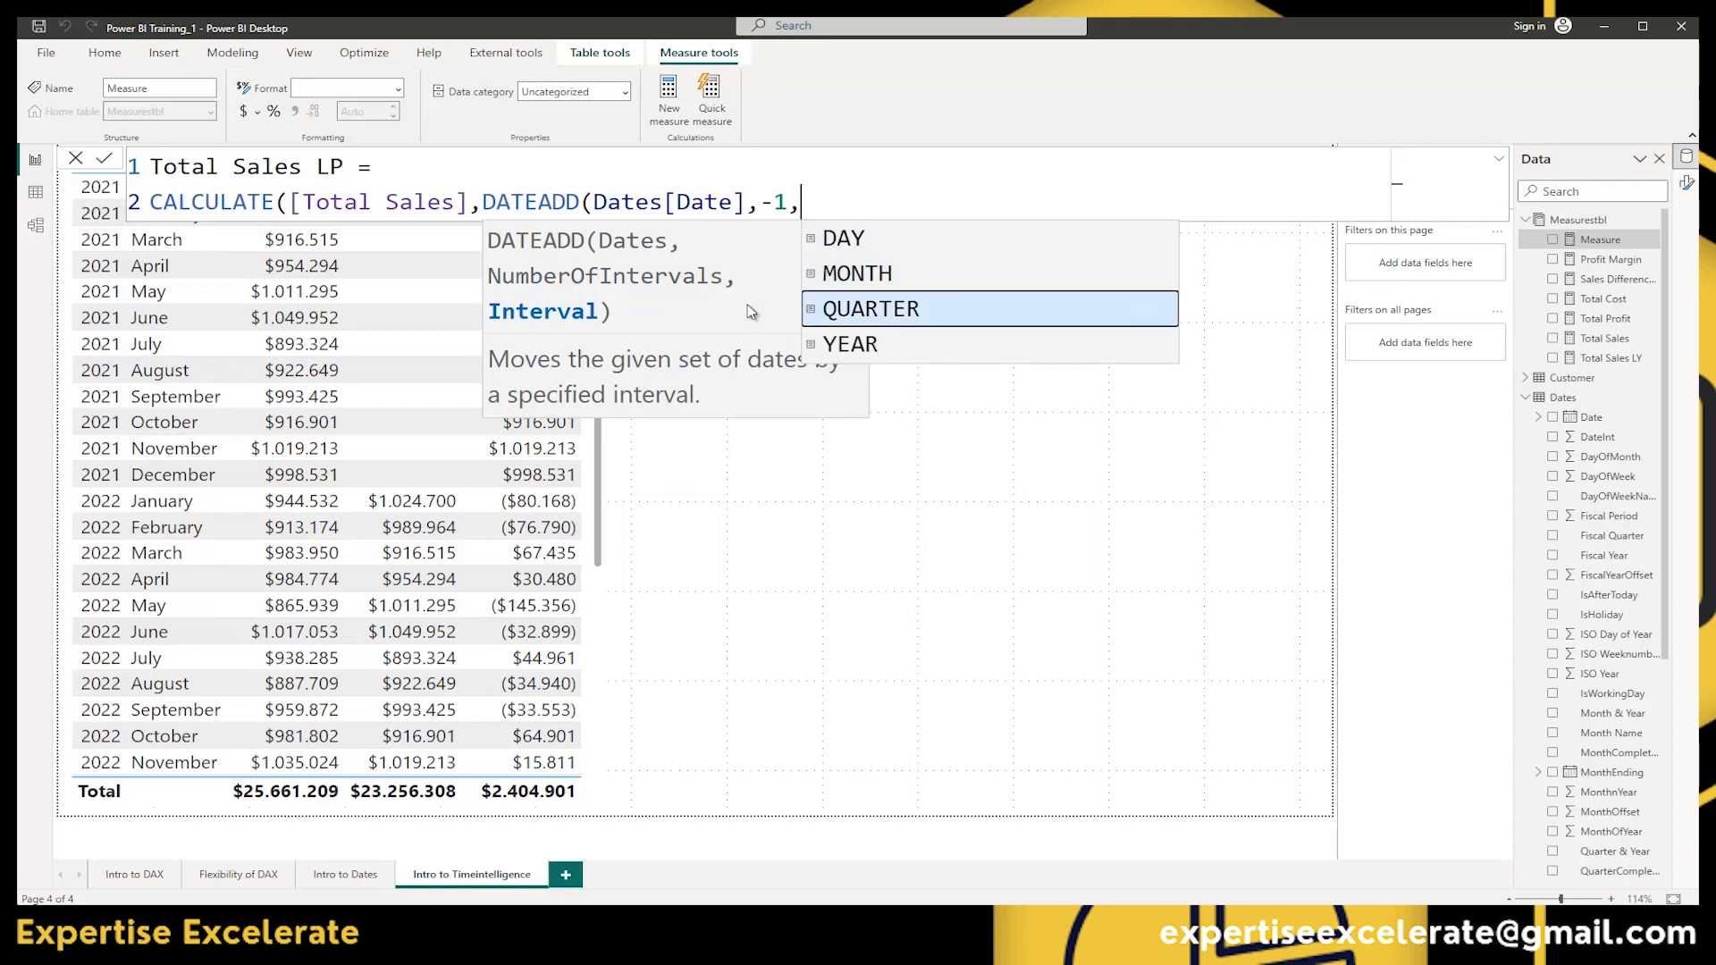
key("Down")
key("Tab")
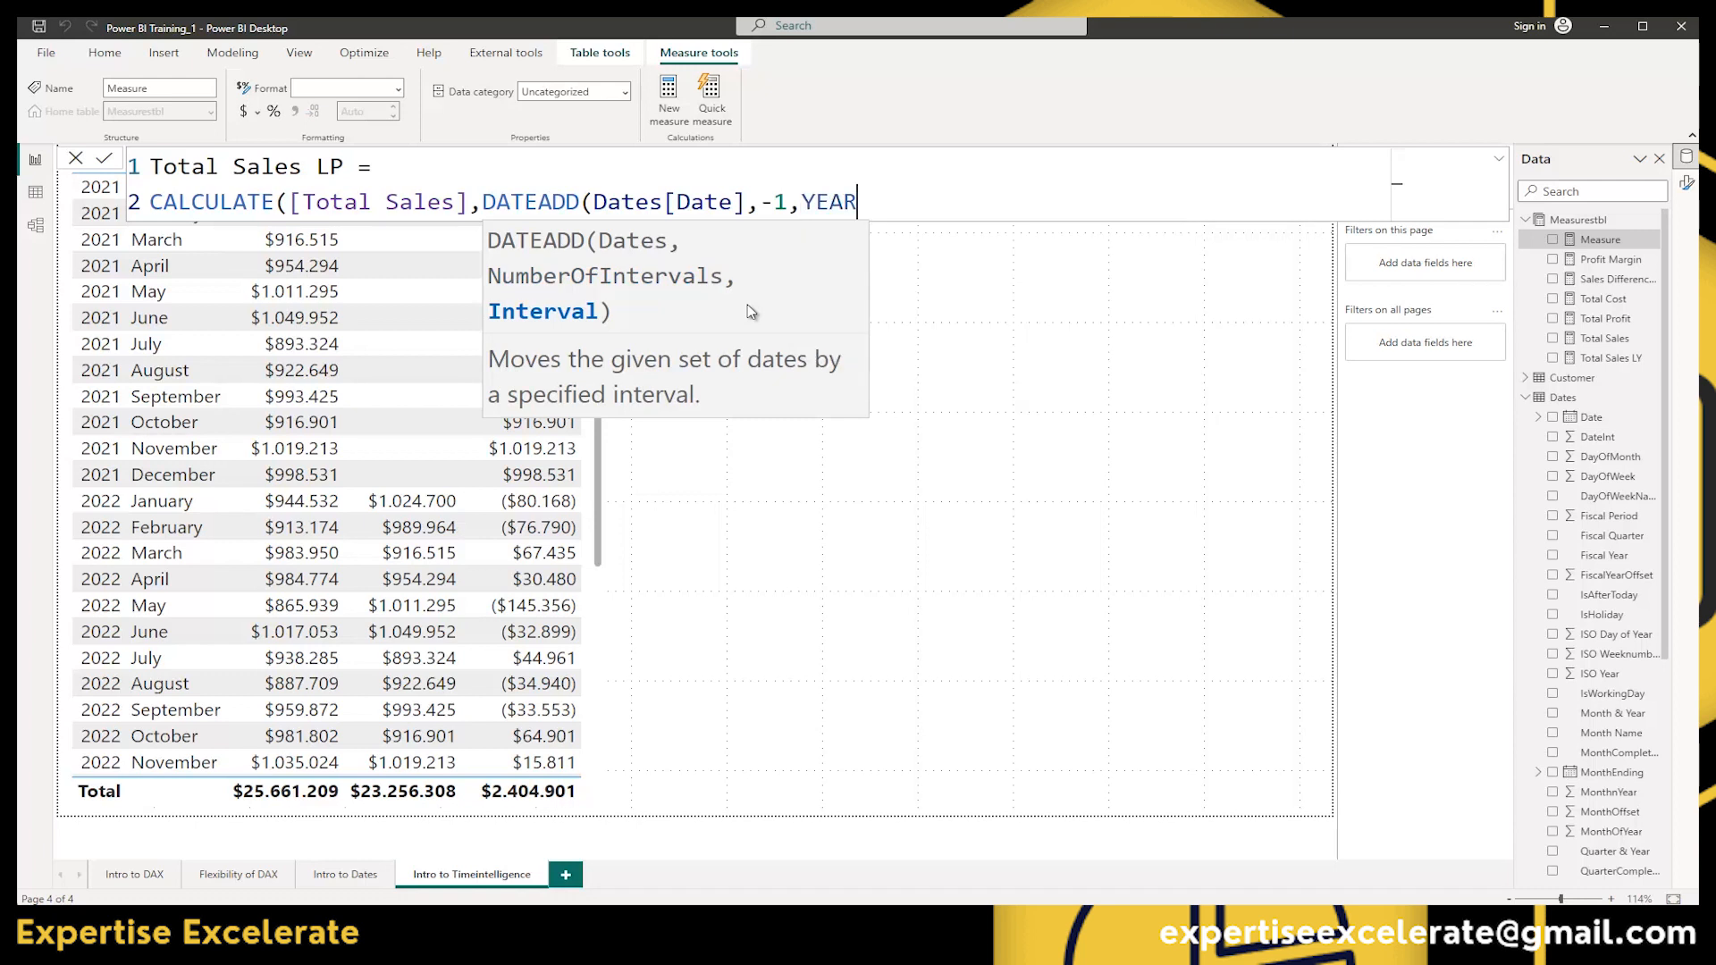
type("))")
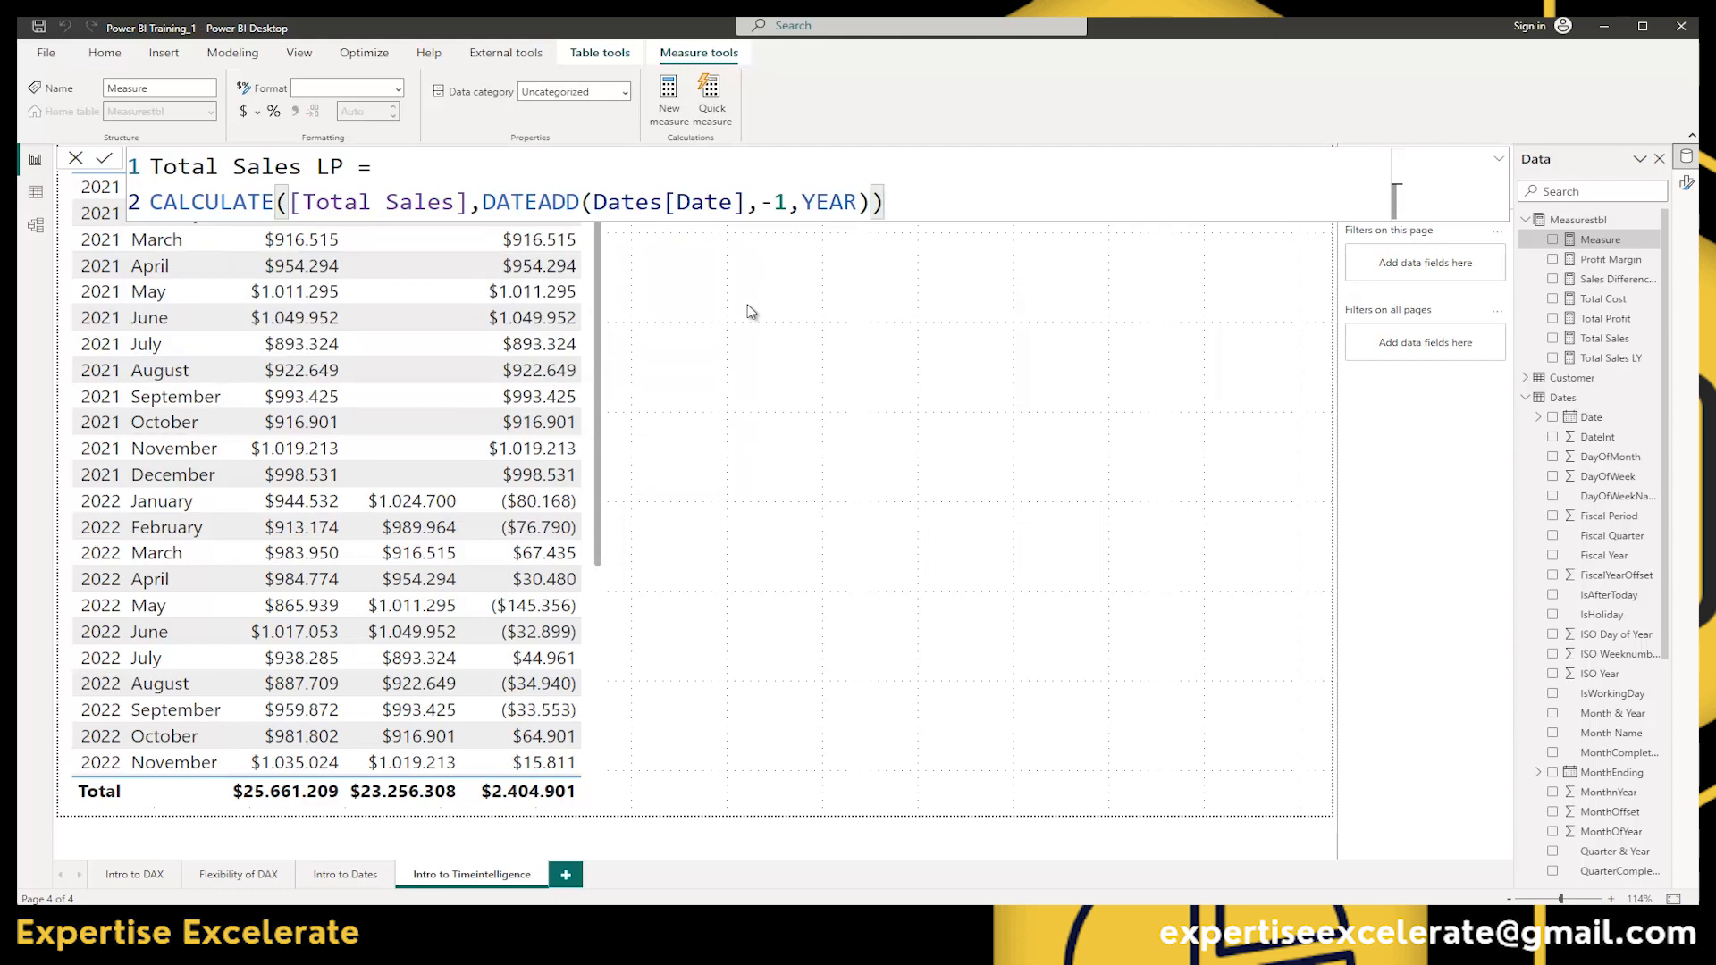
key("Return")
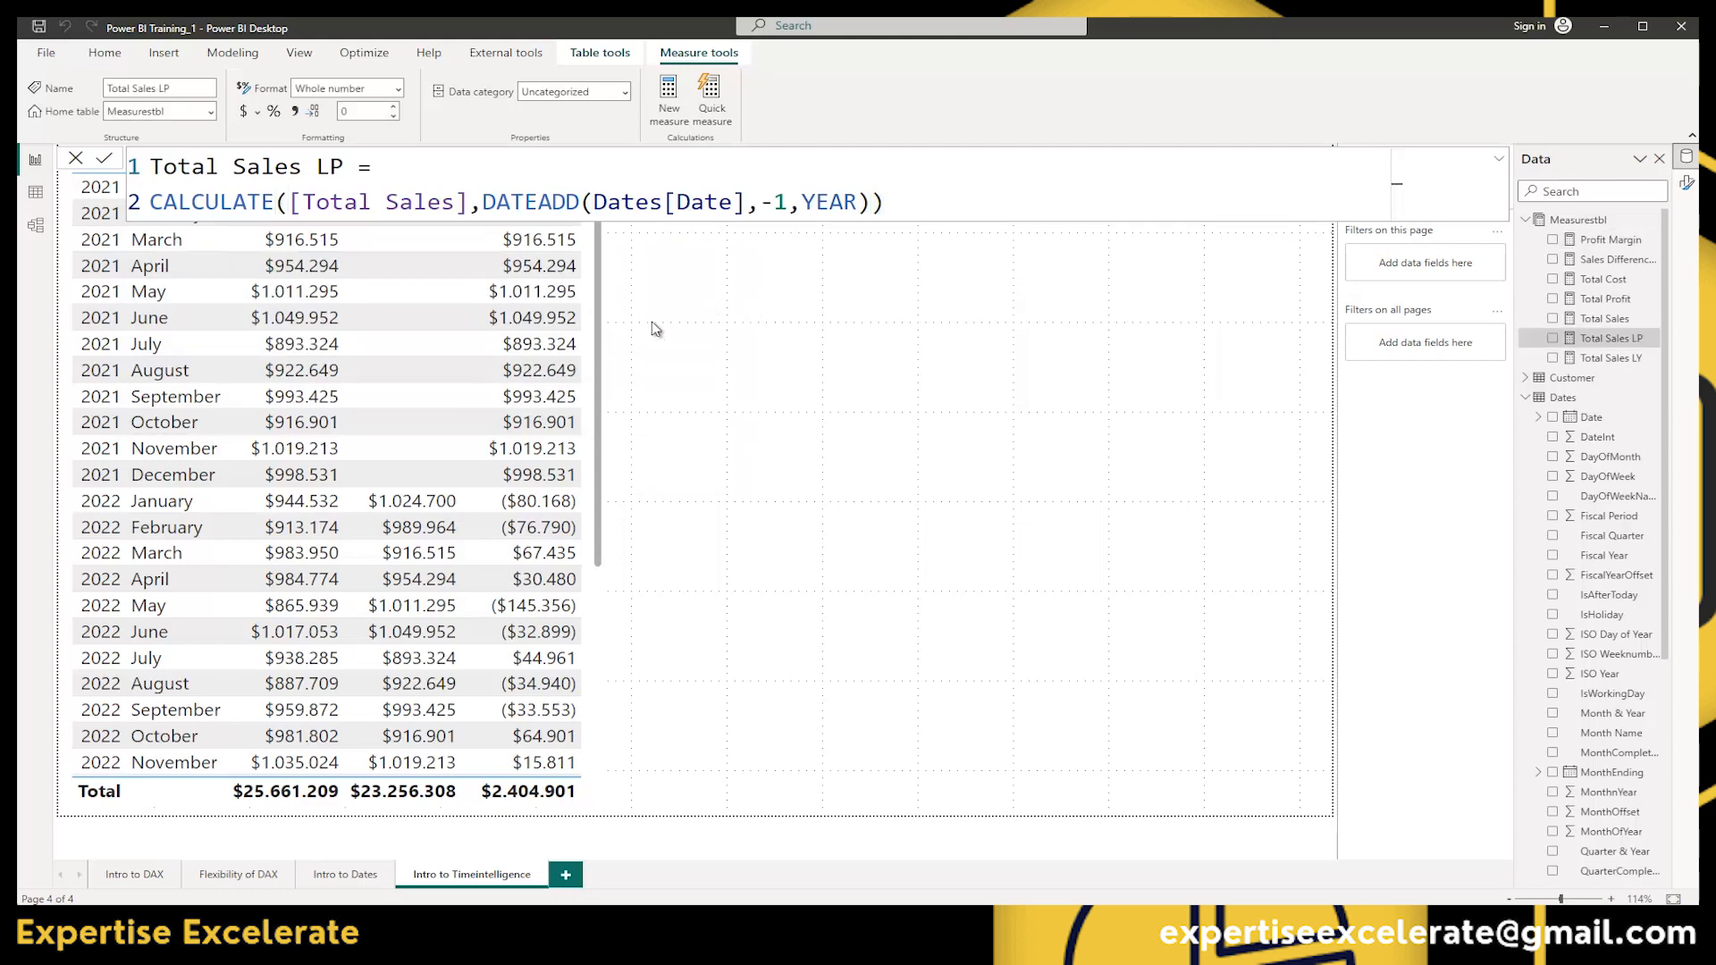
Widen the monthly sales table visual by extending its right edge to about two-thirds of the page width.
left_click(688, 430)
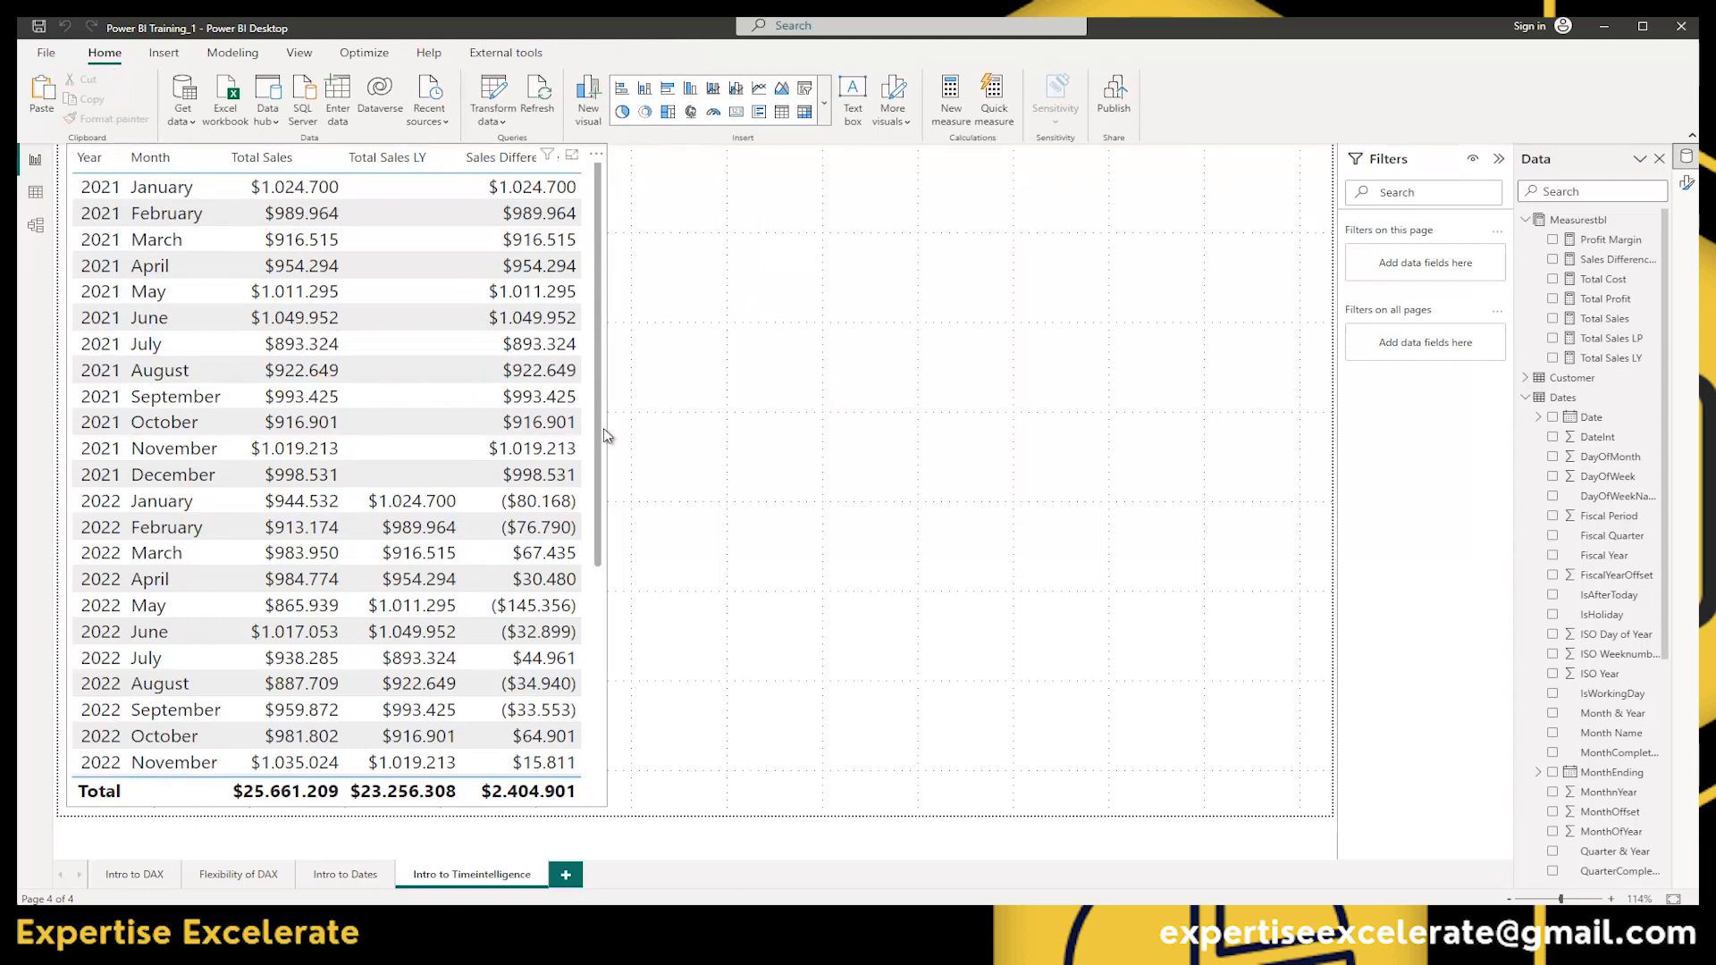
left_click(604, 427)
left_click_drag(607, 475, 932, 501)
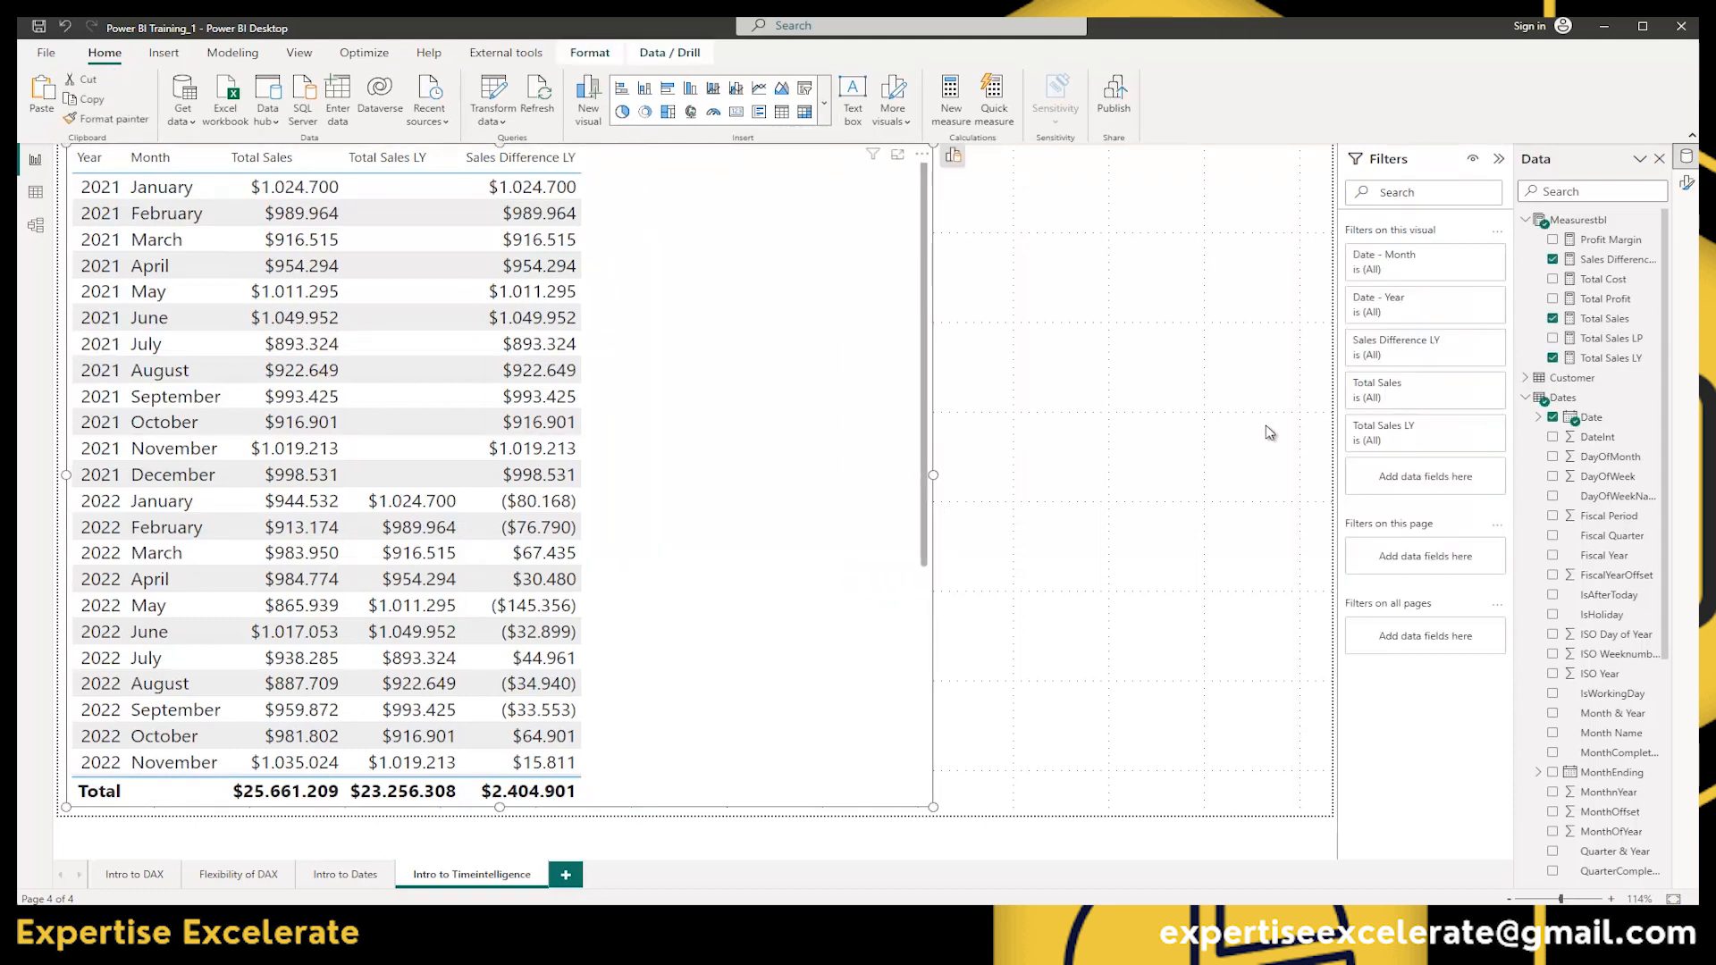
Format the Total Sales LP measure as currency and add it as a column to the monthly sales table.
left_click(1604, 338)
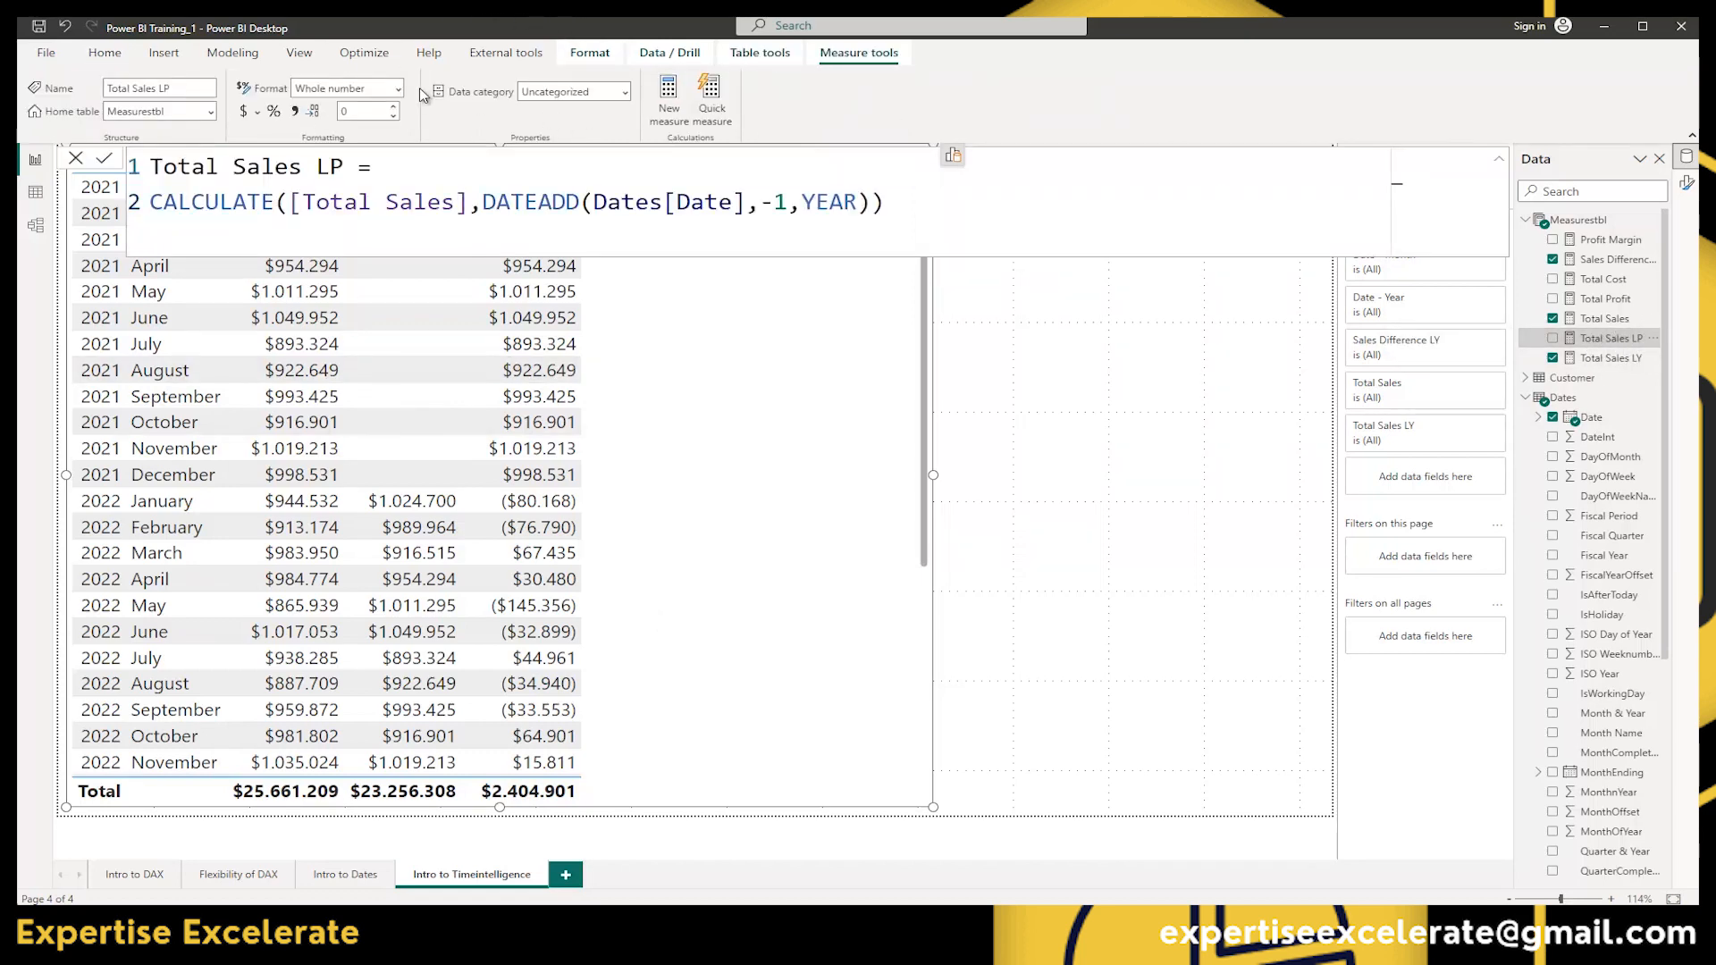
left_click(245, 112)
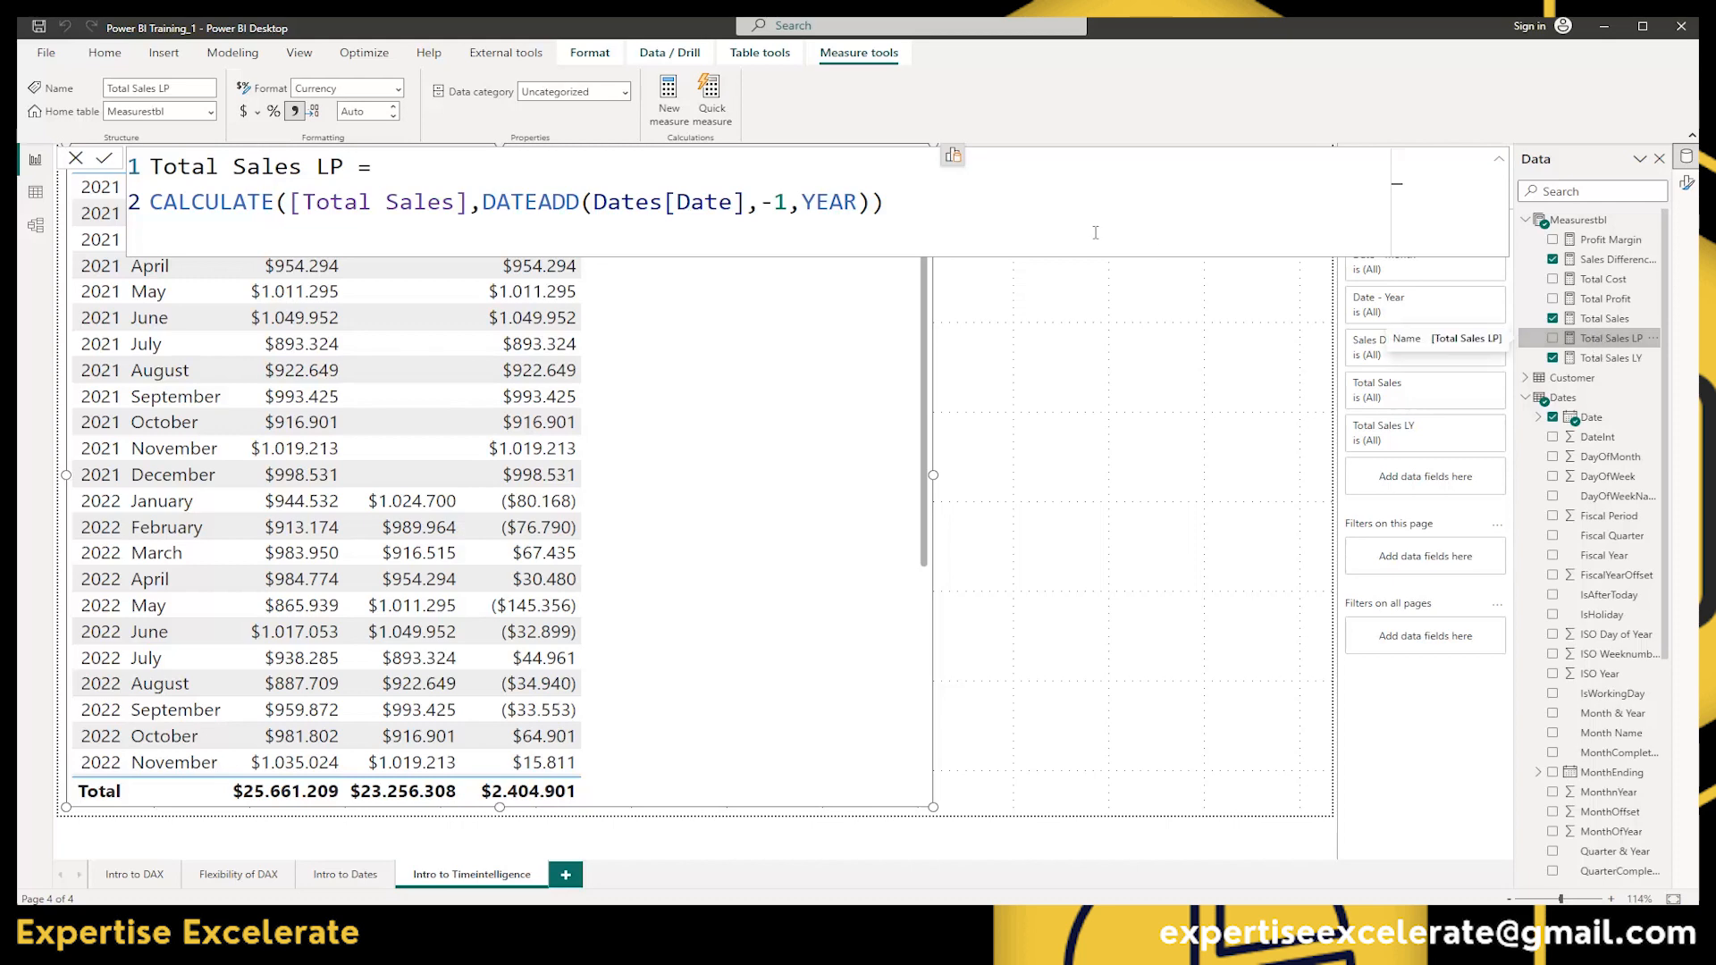
left_click(954, 158)
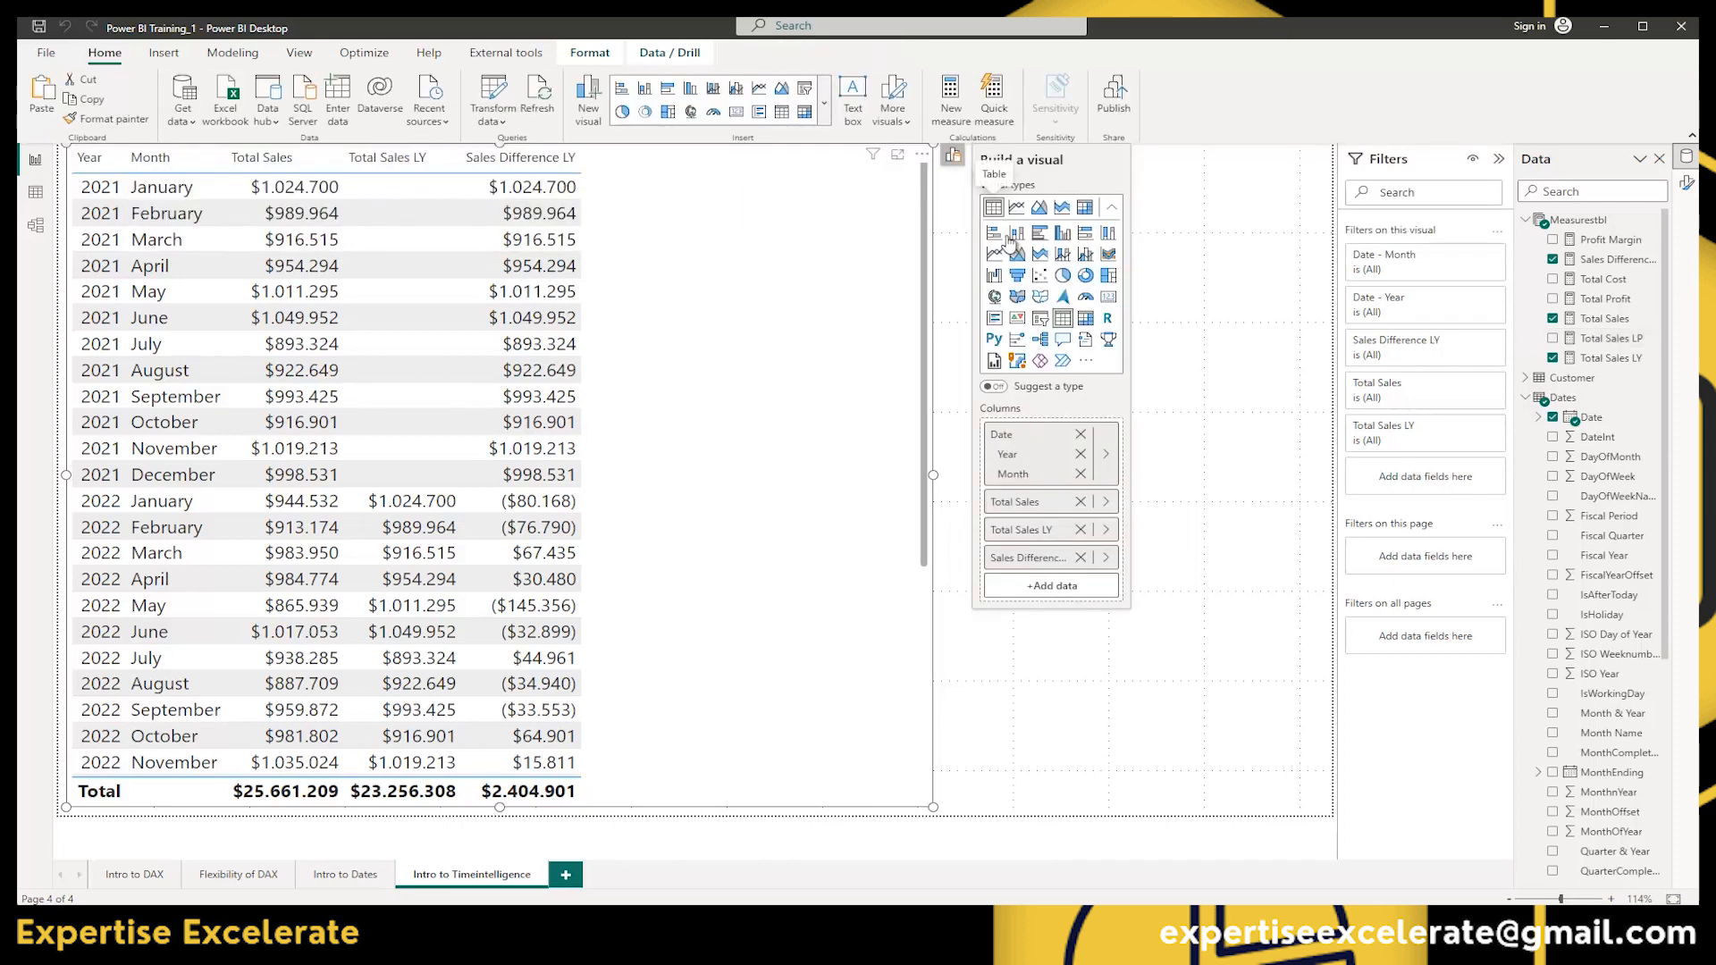
left_click(1050, 584)
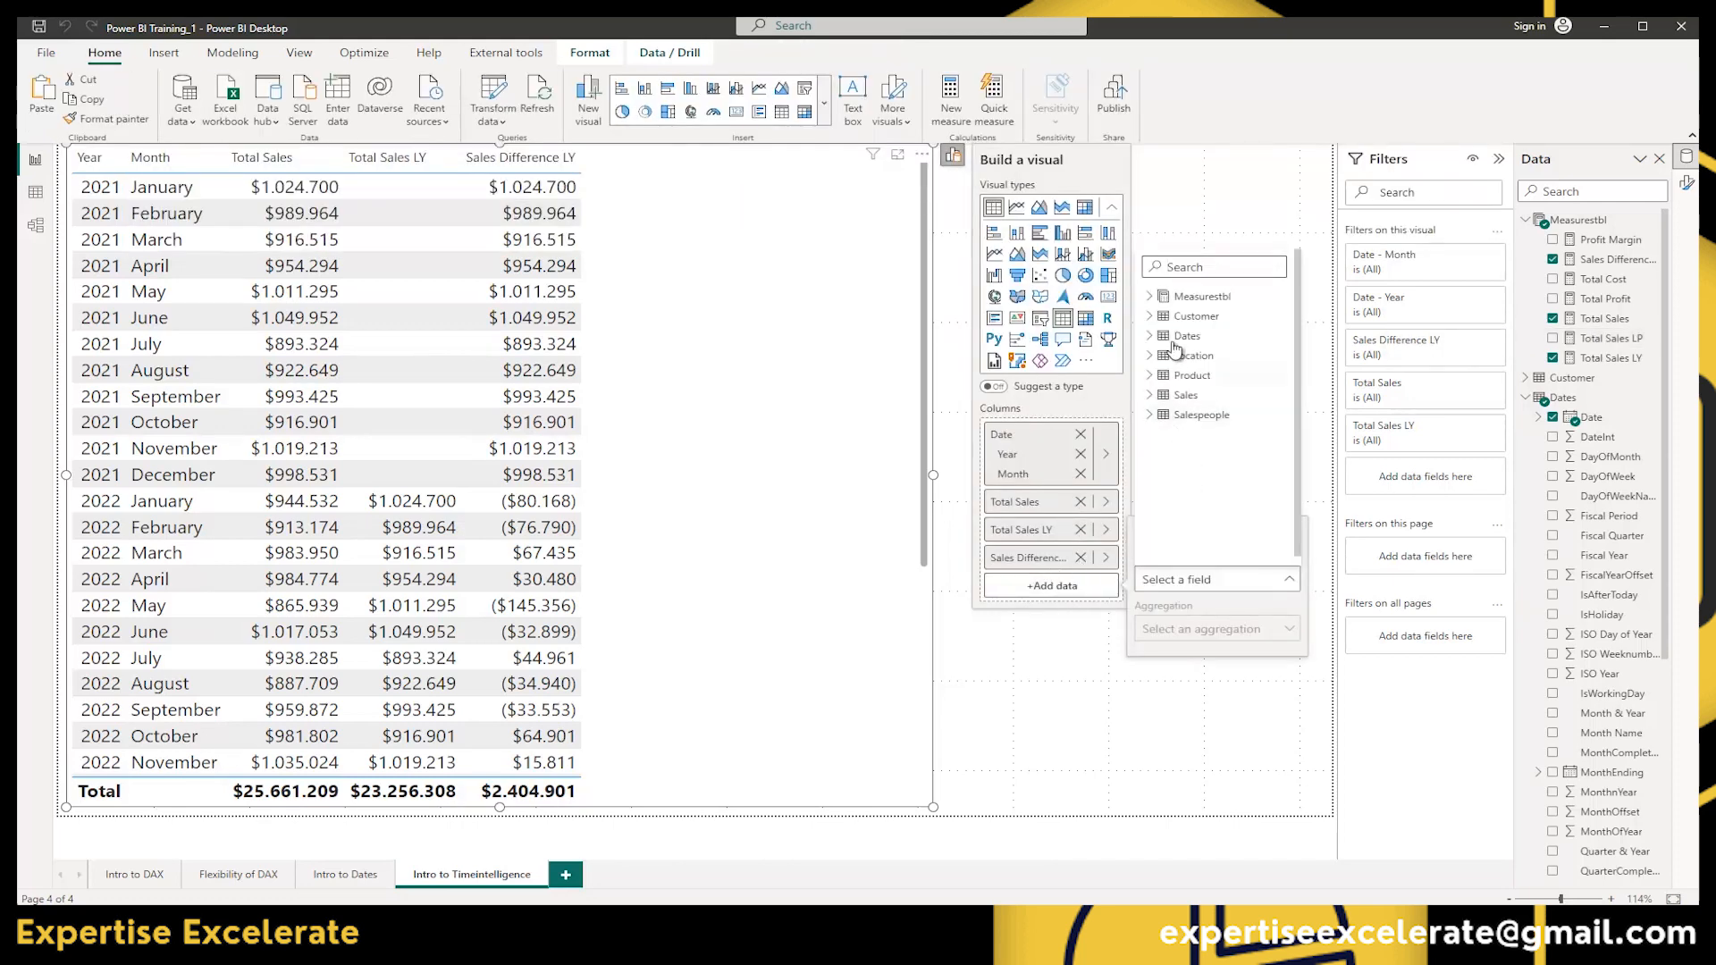
left_click(1149, 297)
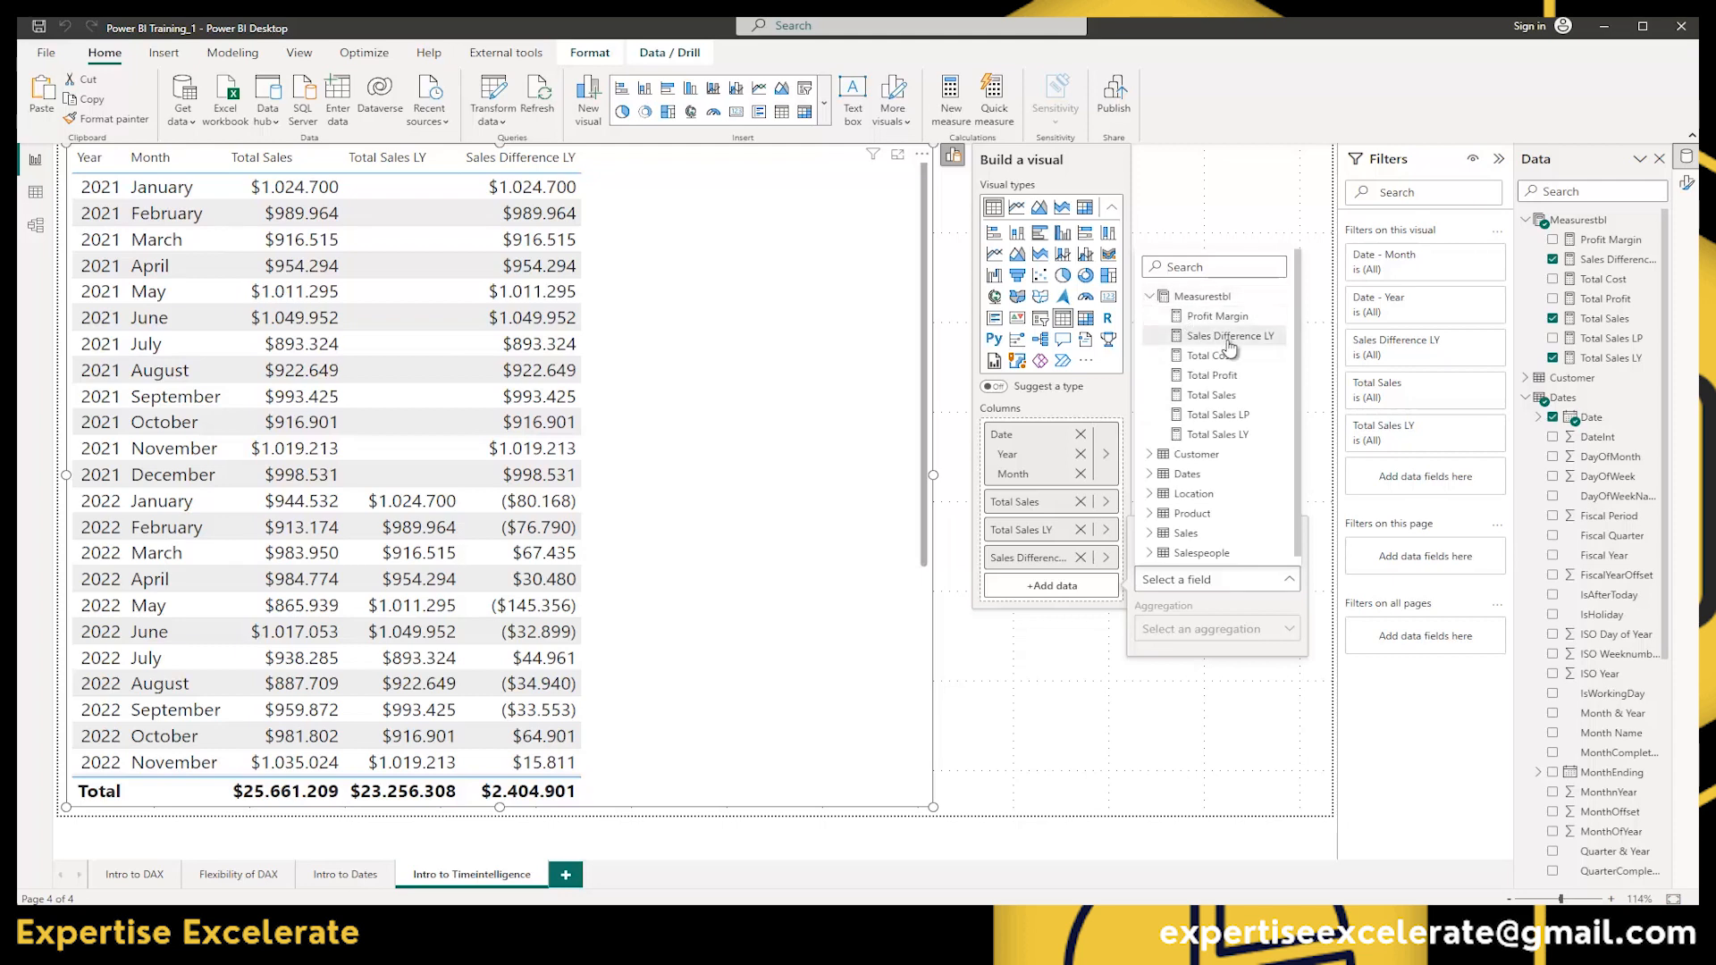
left_click(1217, 415)
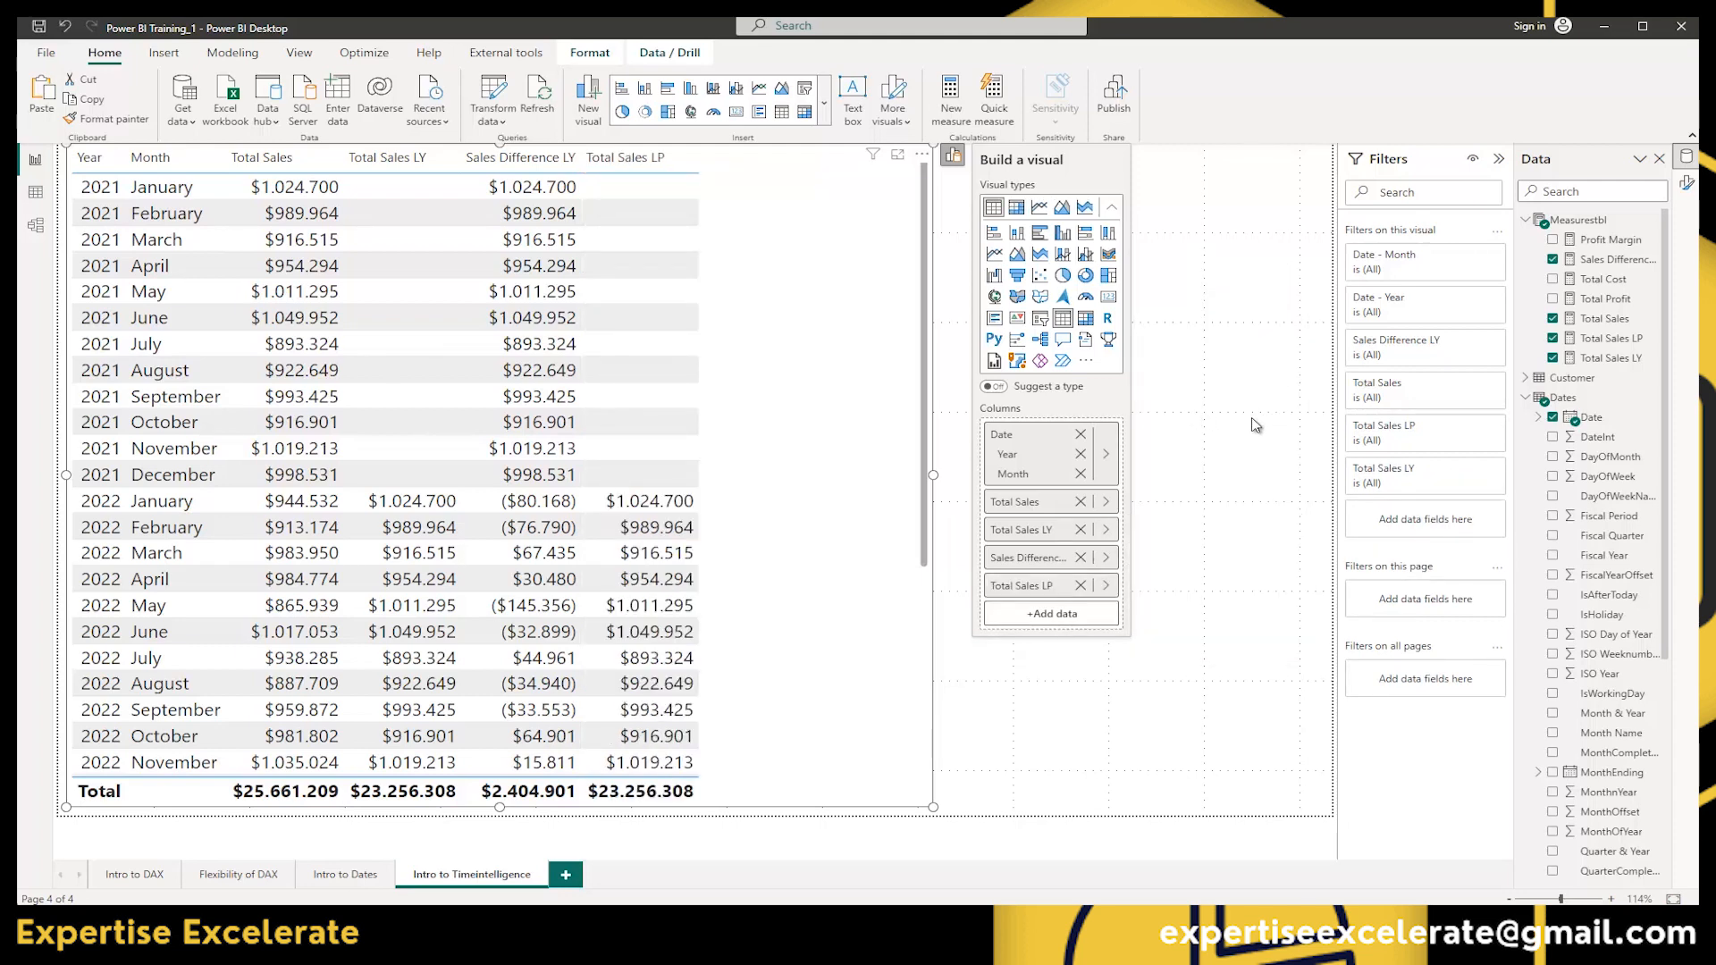
left_click(1236, 429)
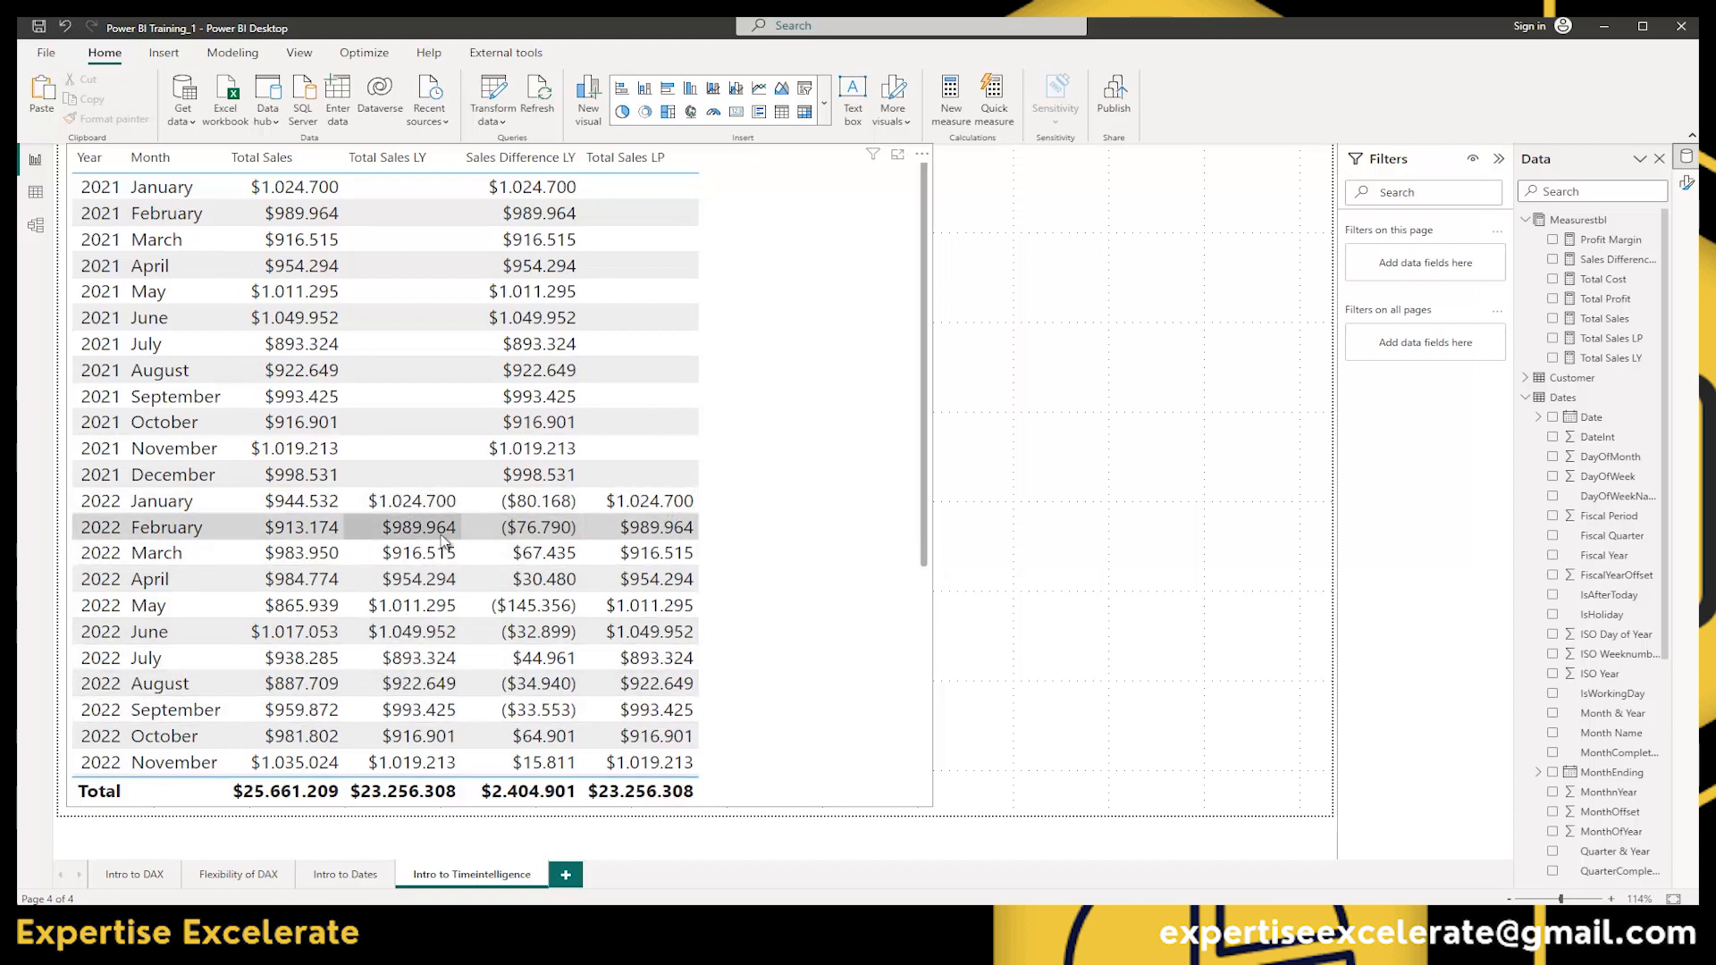
scroll(661, 644, "down", 5)
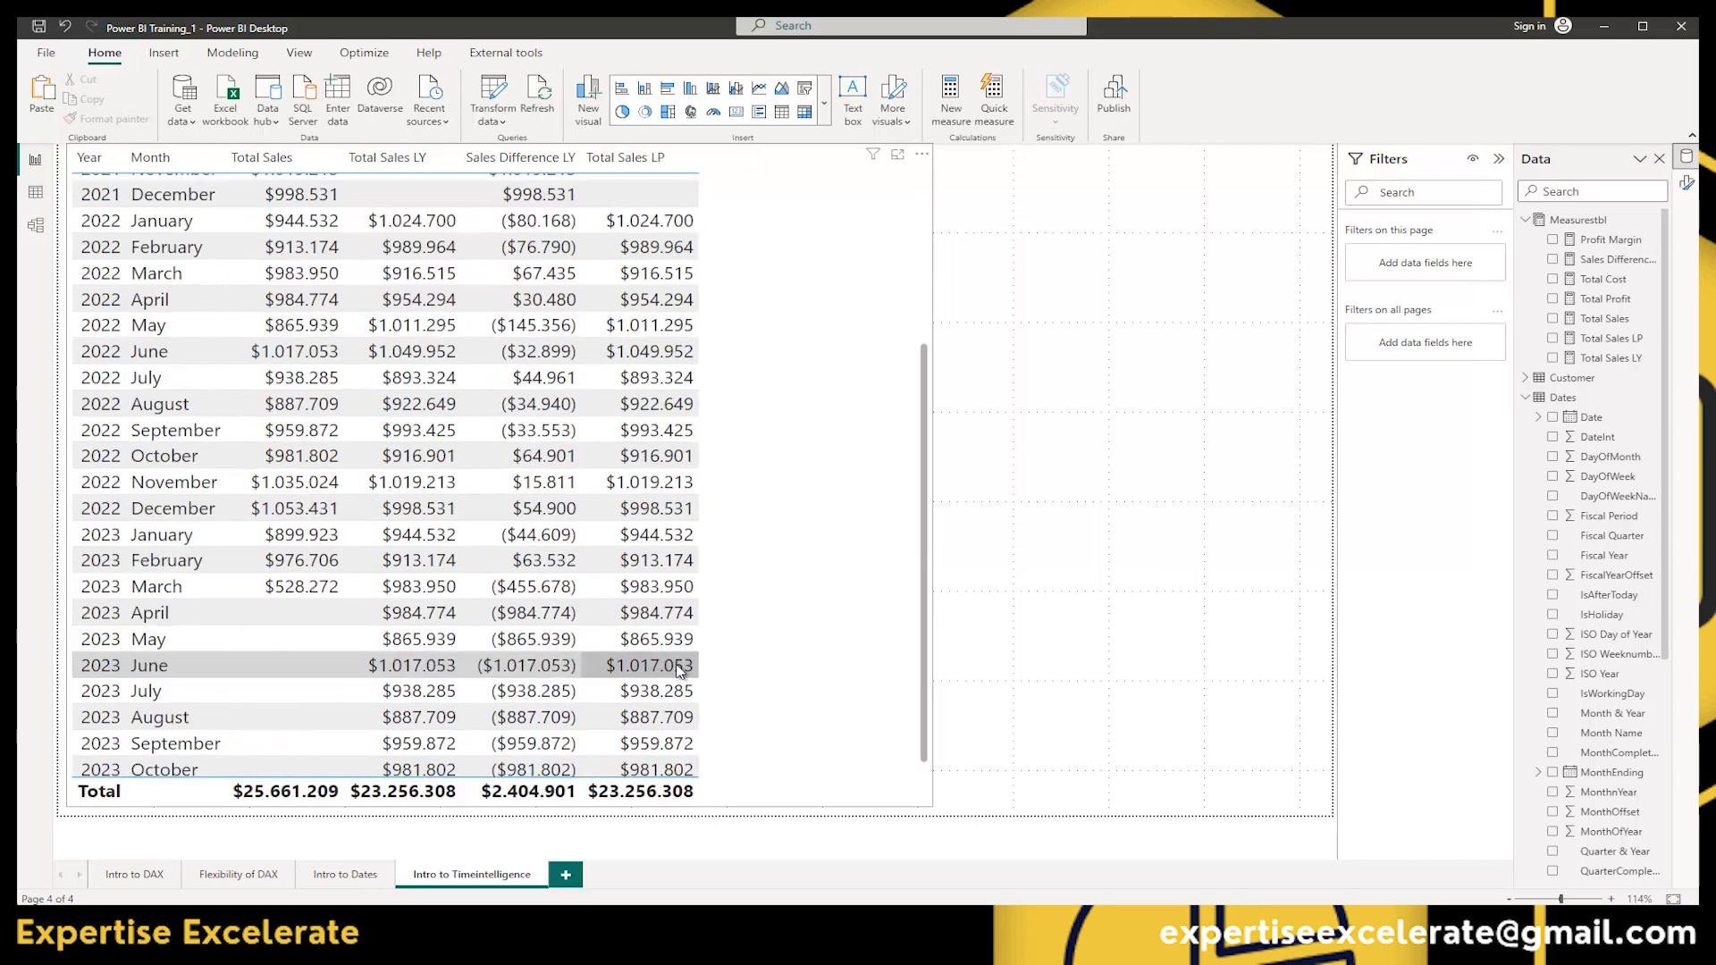
scroll(717, 593, "up", 5)
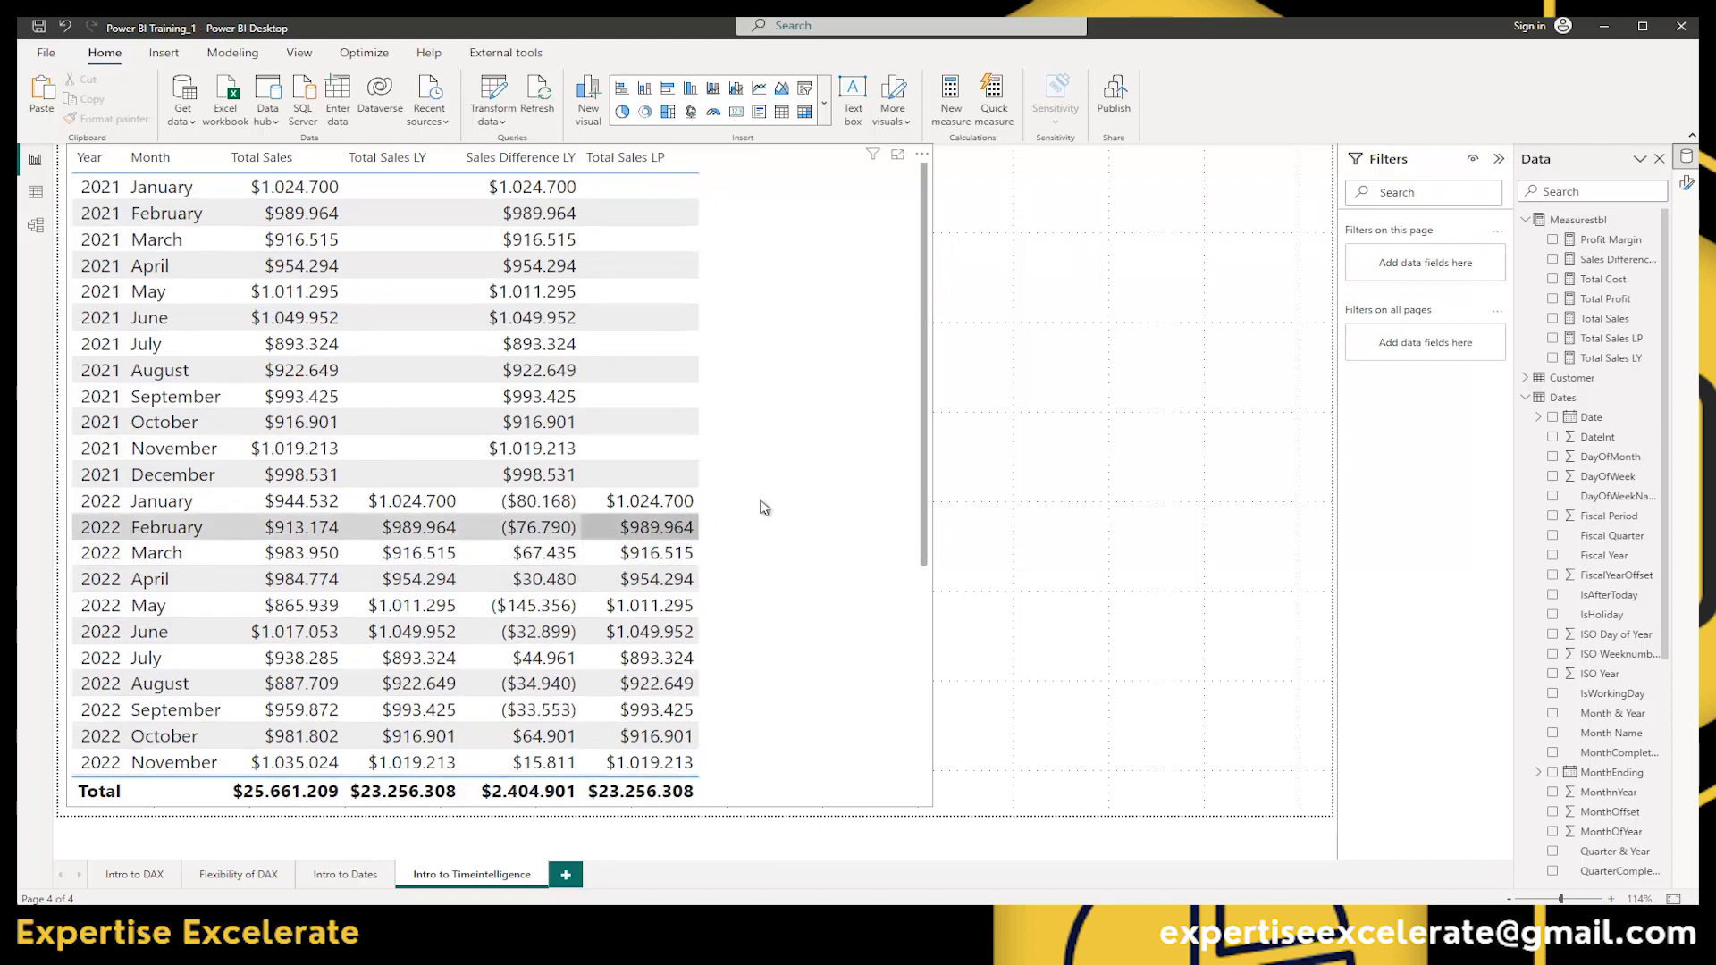
Set the DATEADD interval in the Total Sales LP measure to -2 years, commit it and review the 2023 rows of the monthly table.
left_click(1613, 342)
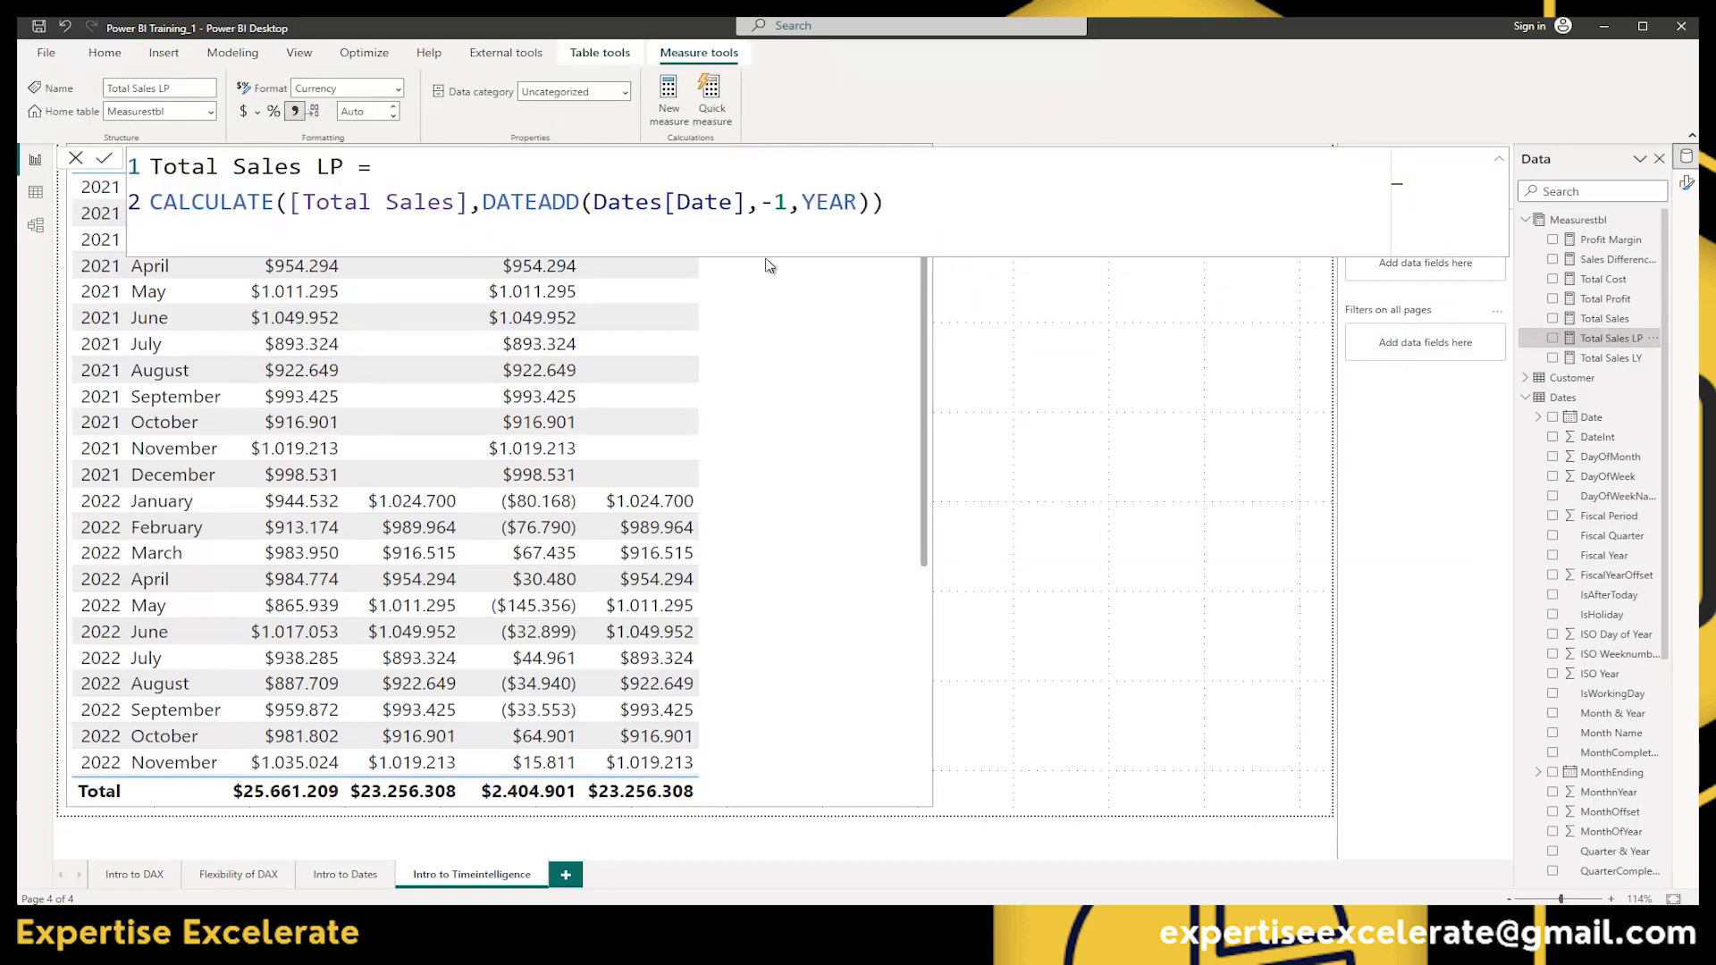
left_click(777, 202)
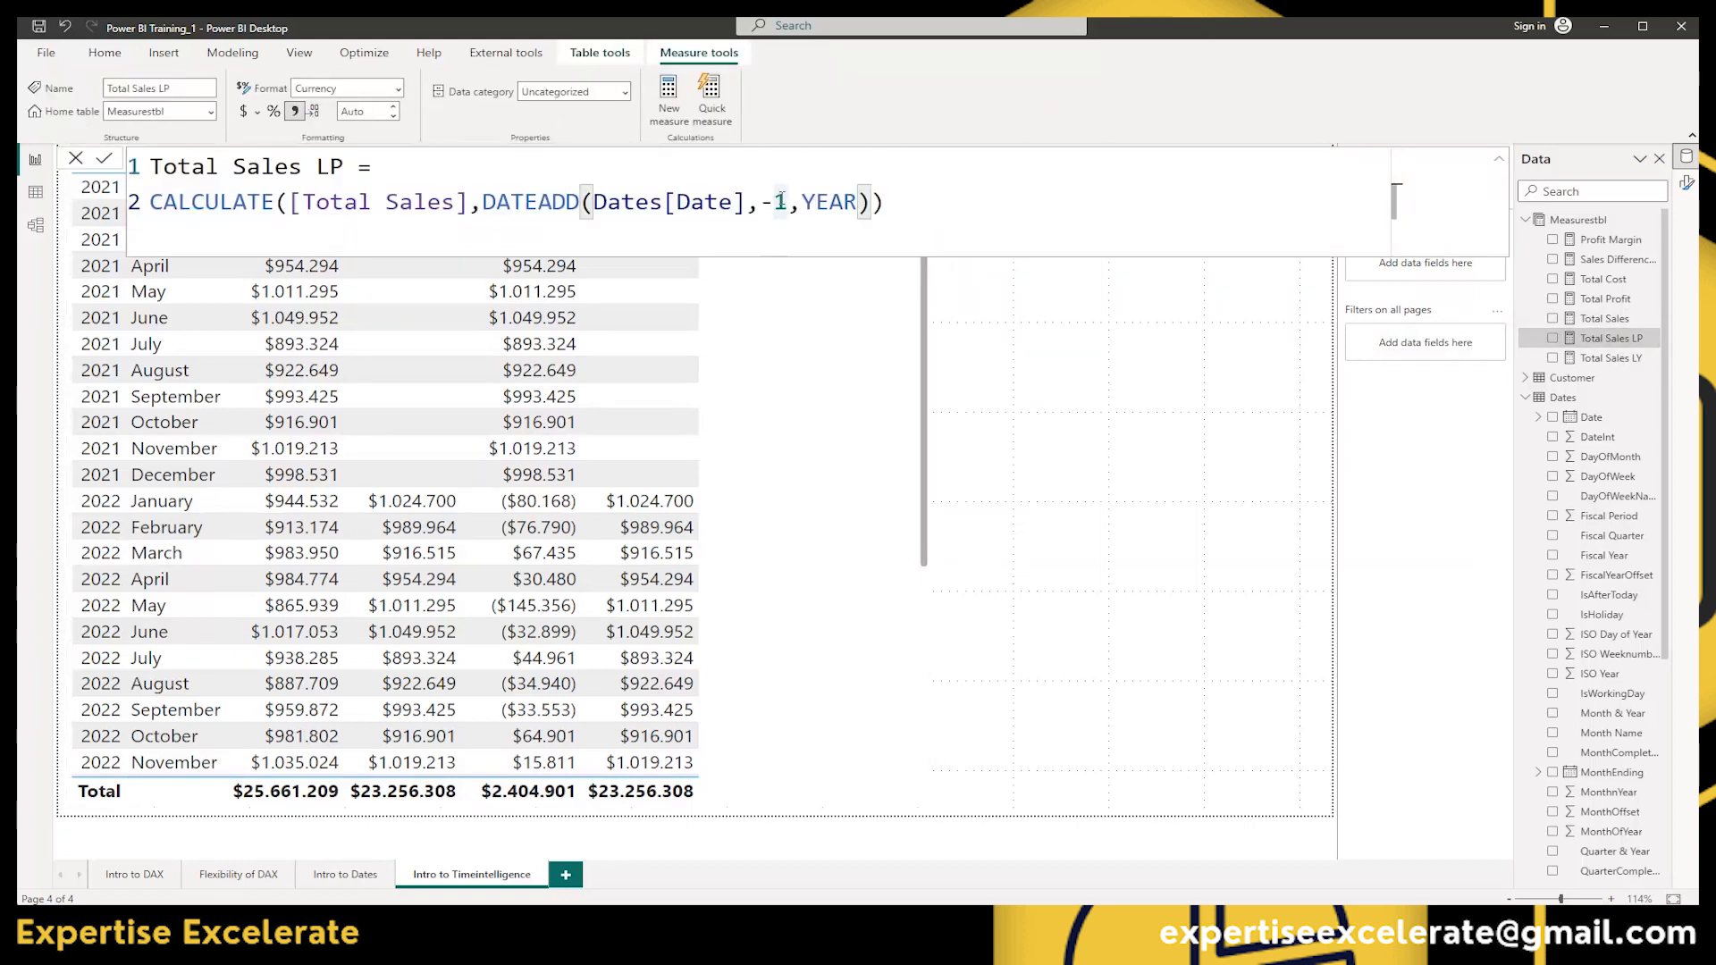
type("2")
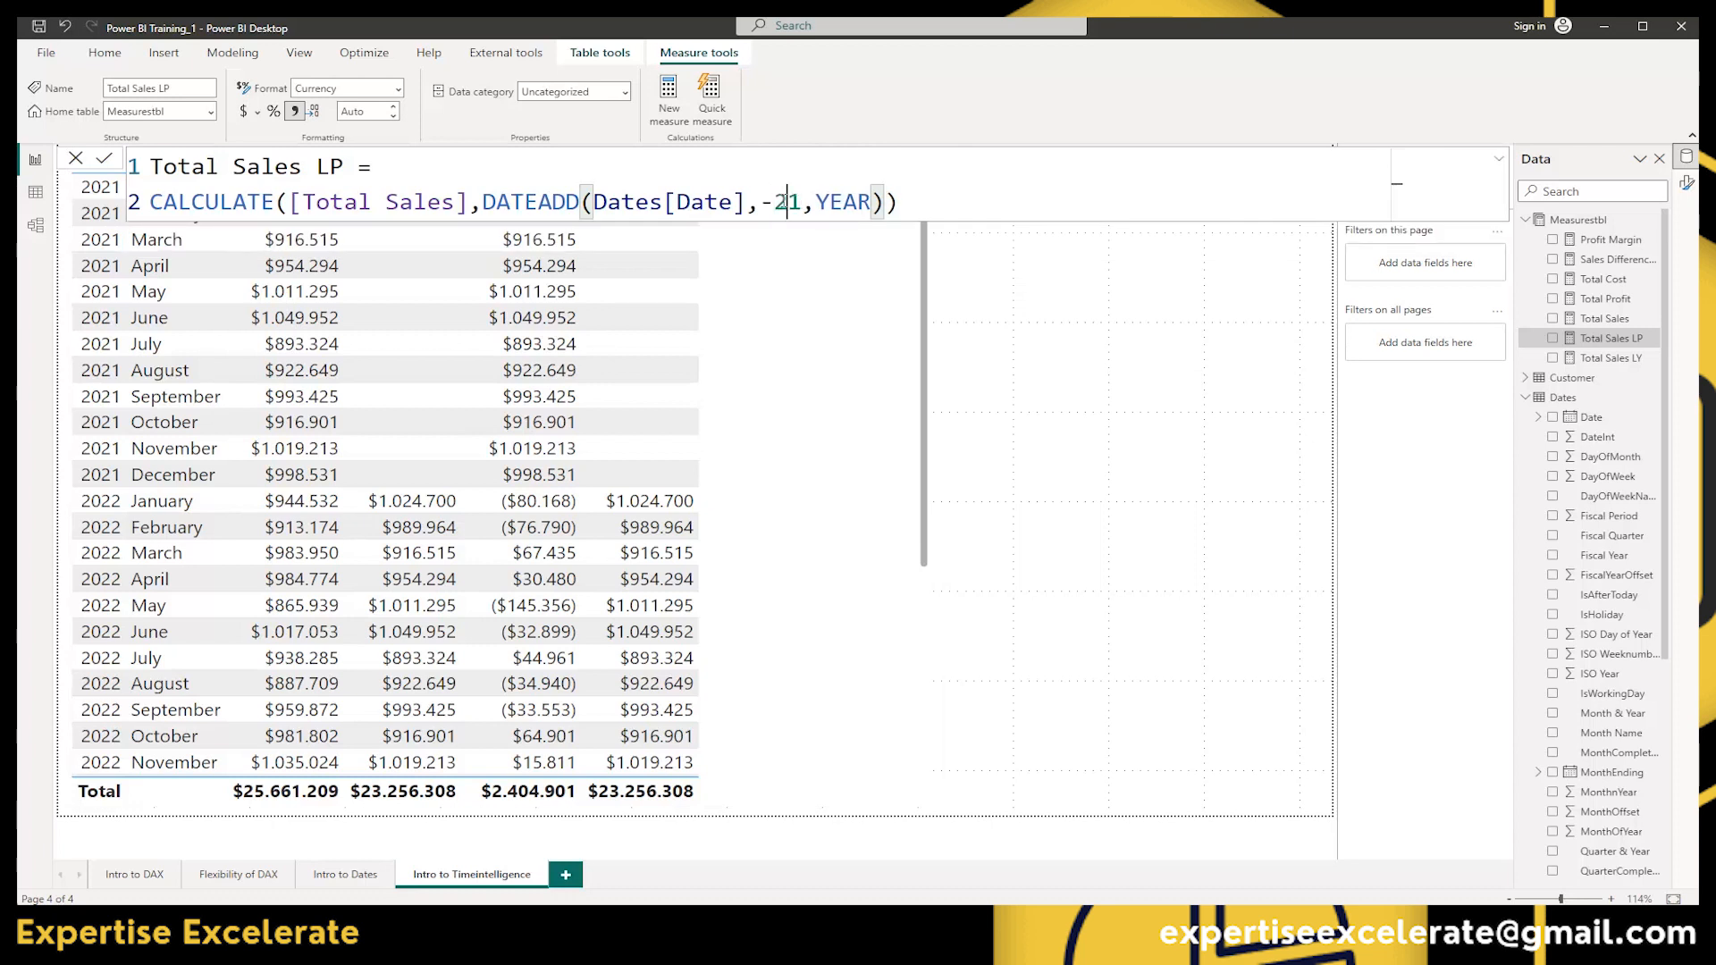
left_click_drag(787, 201, 807, 205)
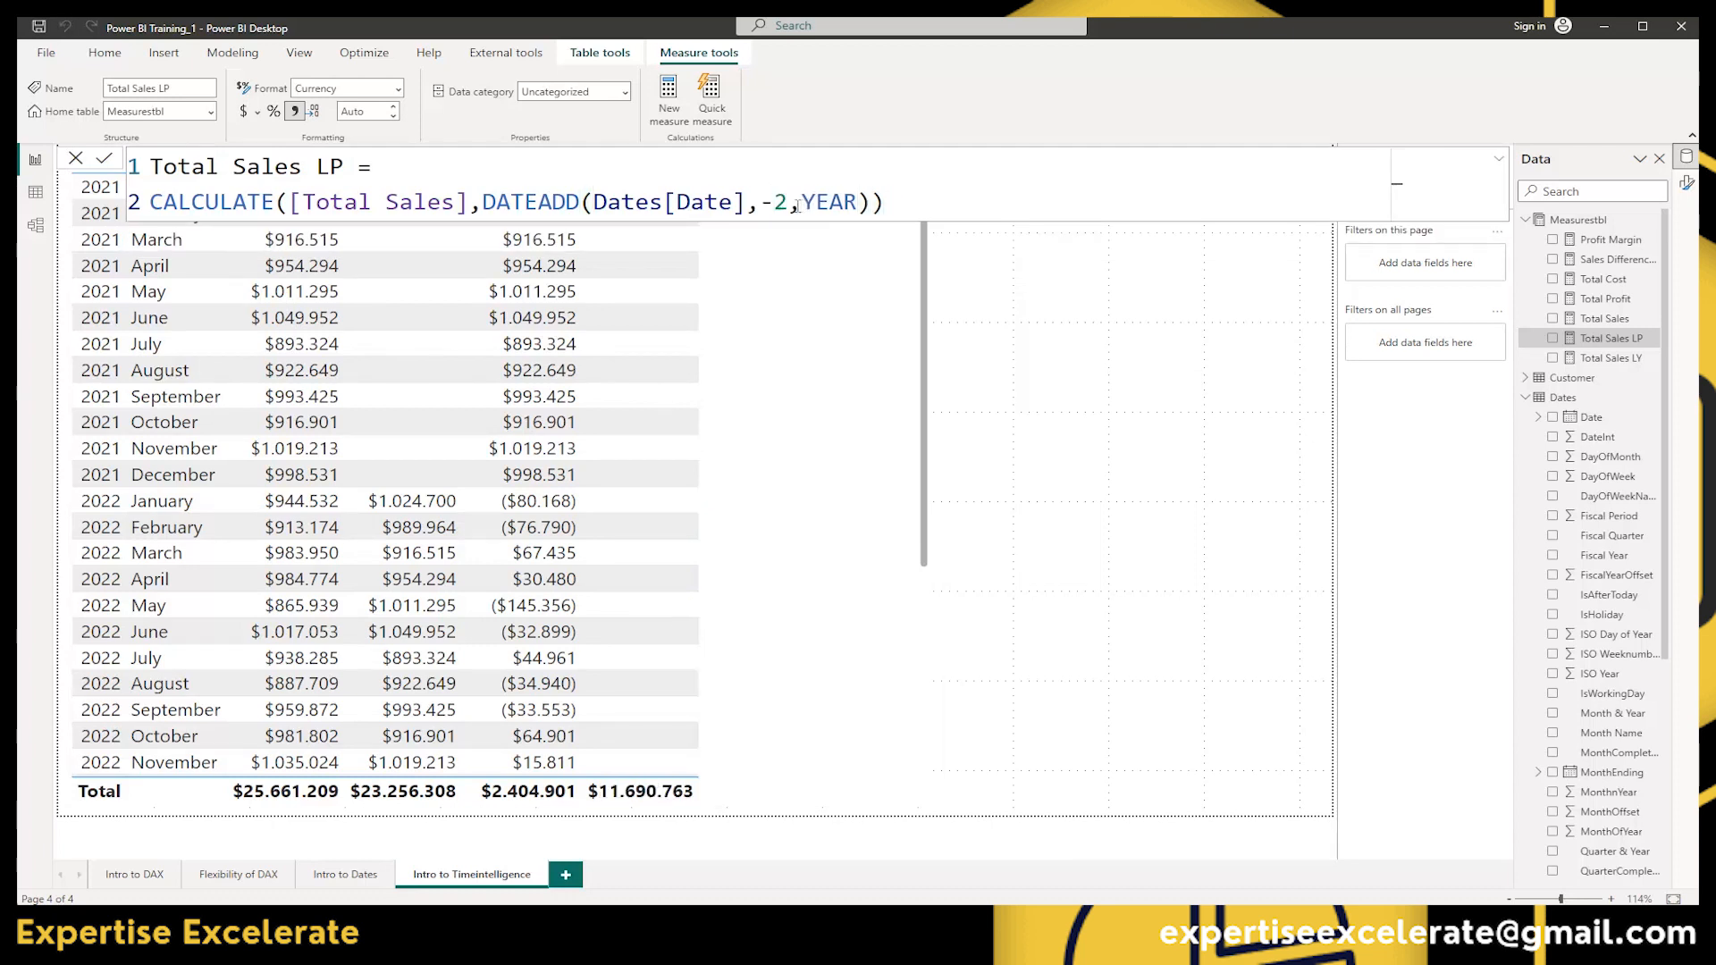
left_click(1080, 387)
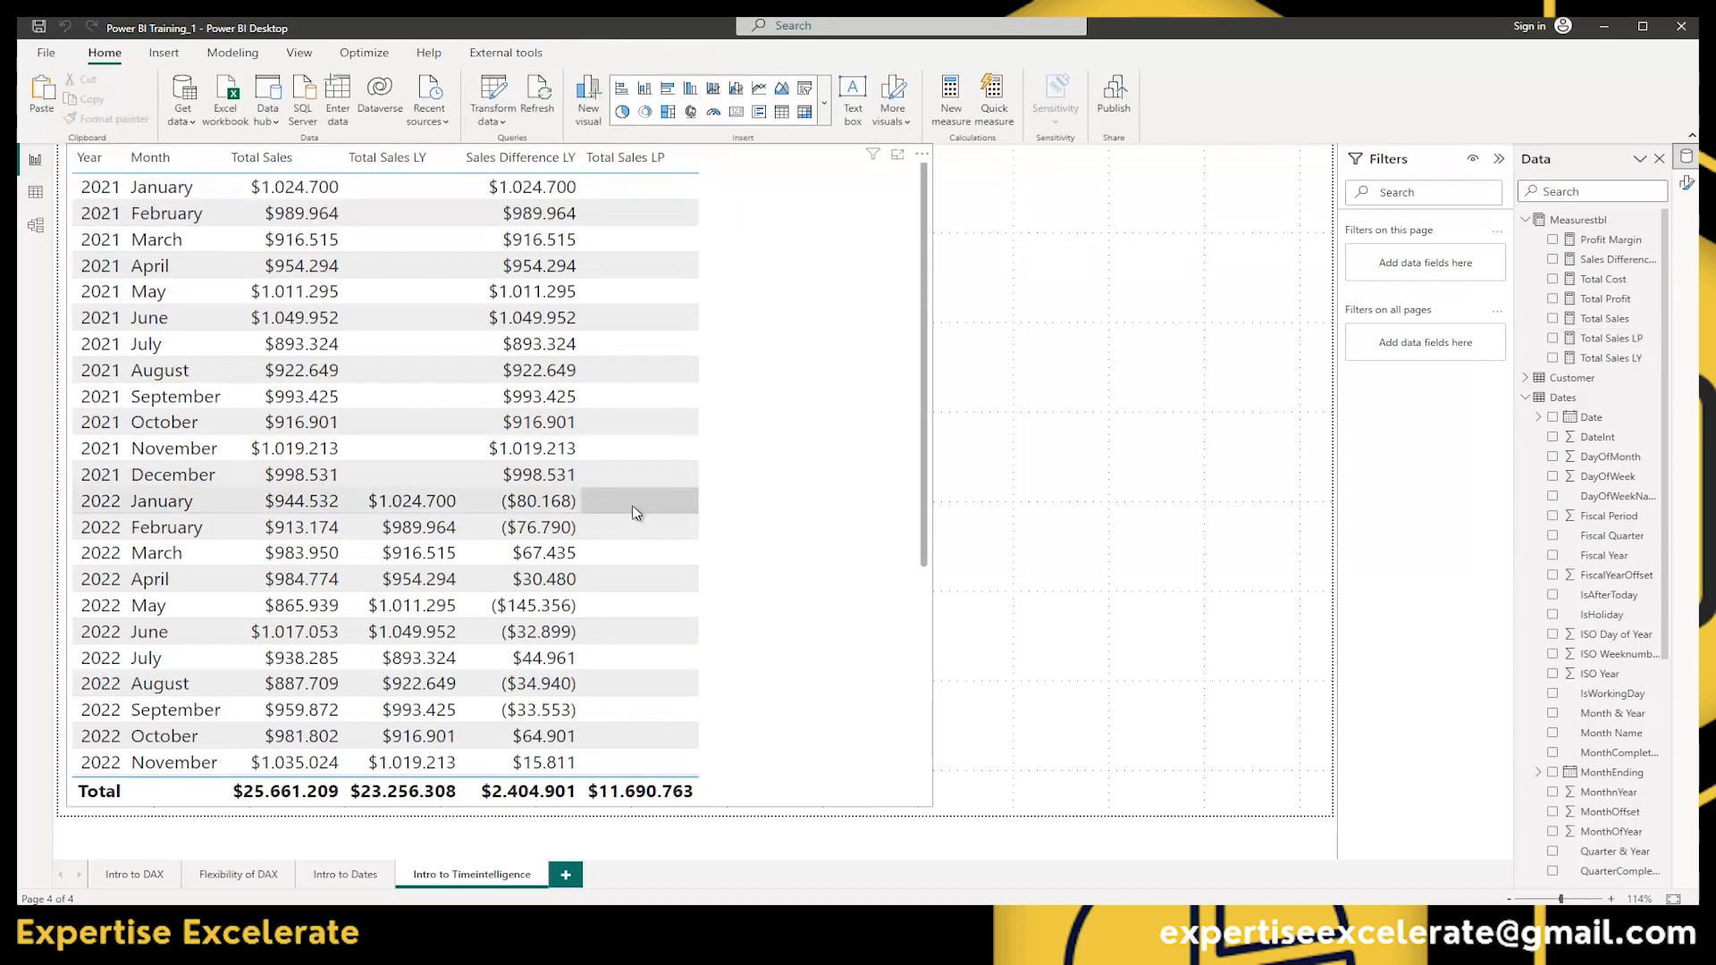
scroll(632, 507, "down", 5)
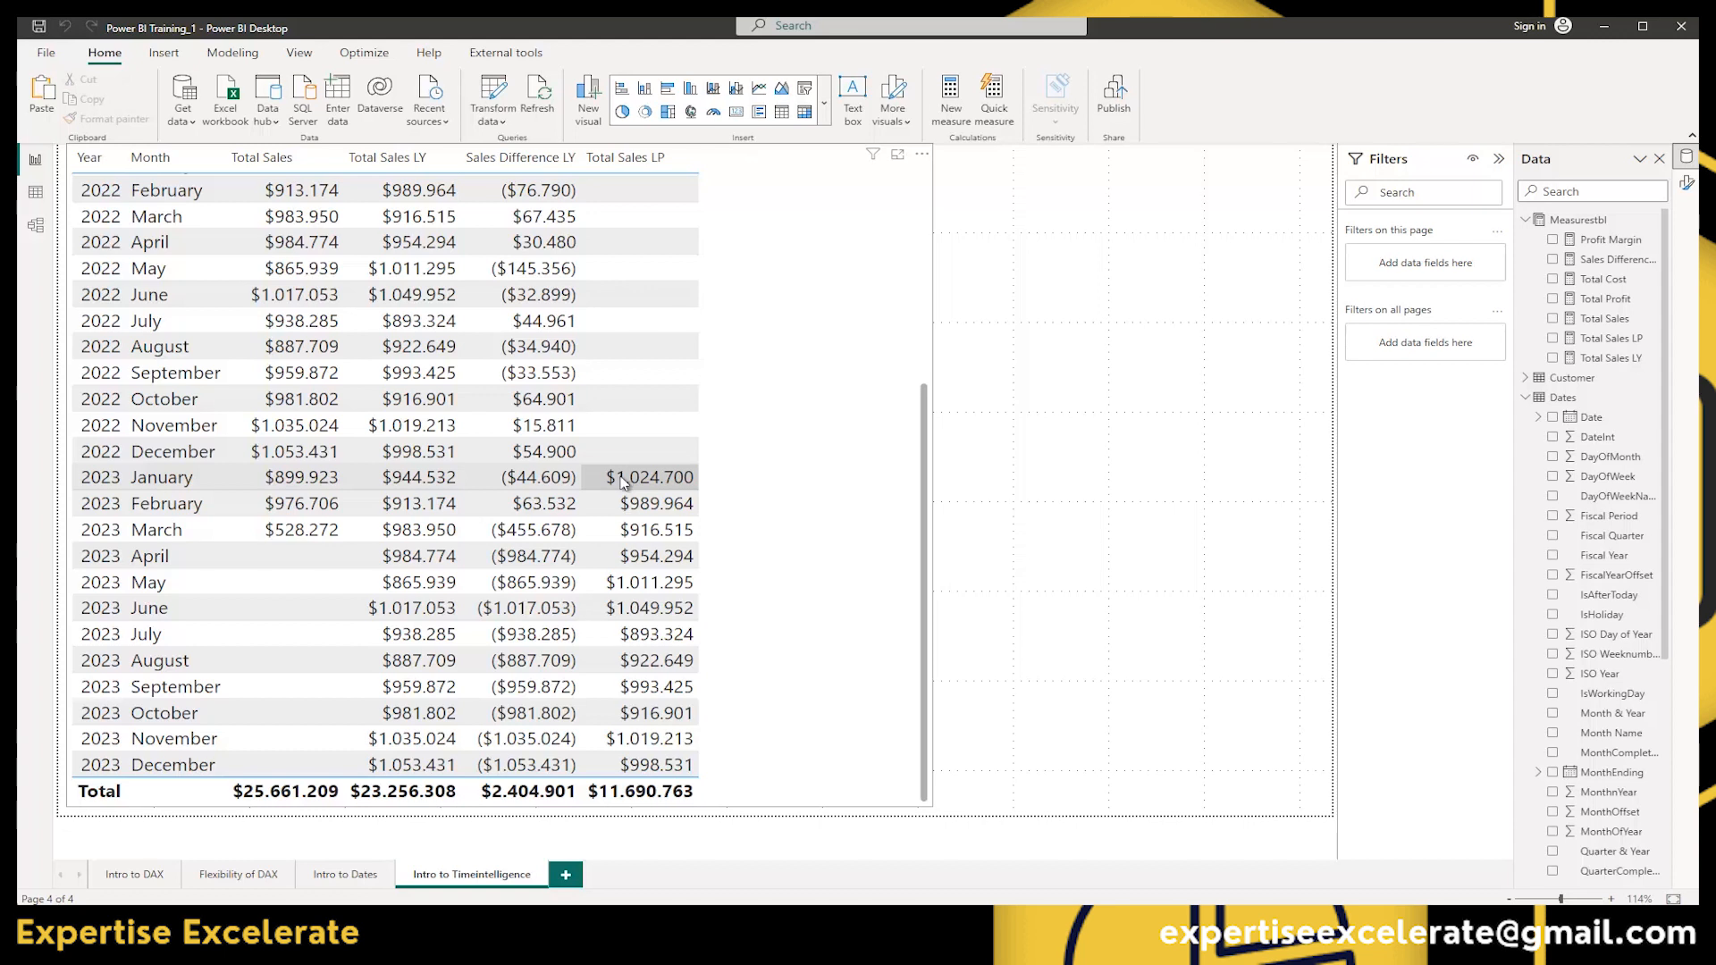
Change the DATEADD shift in the Total Sales LP measure to -1 MONTH, commit it and review the monthly table from January 2021.
left_click(1608, 338)
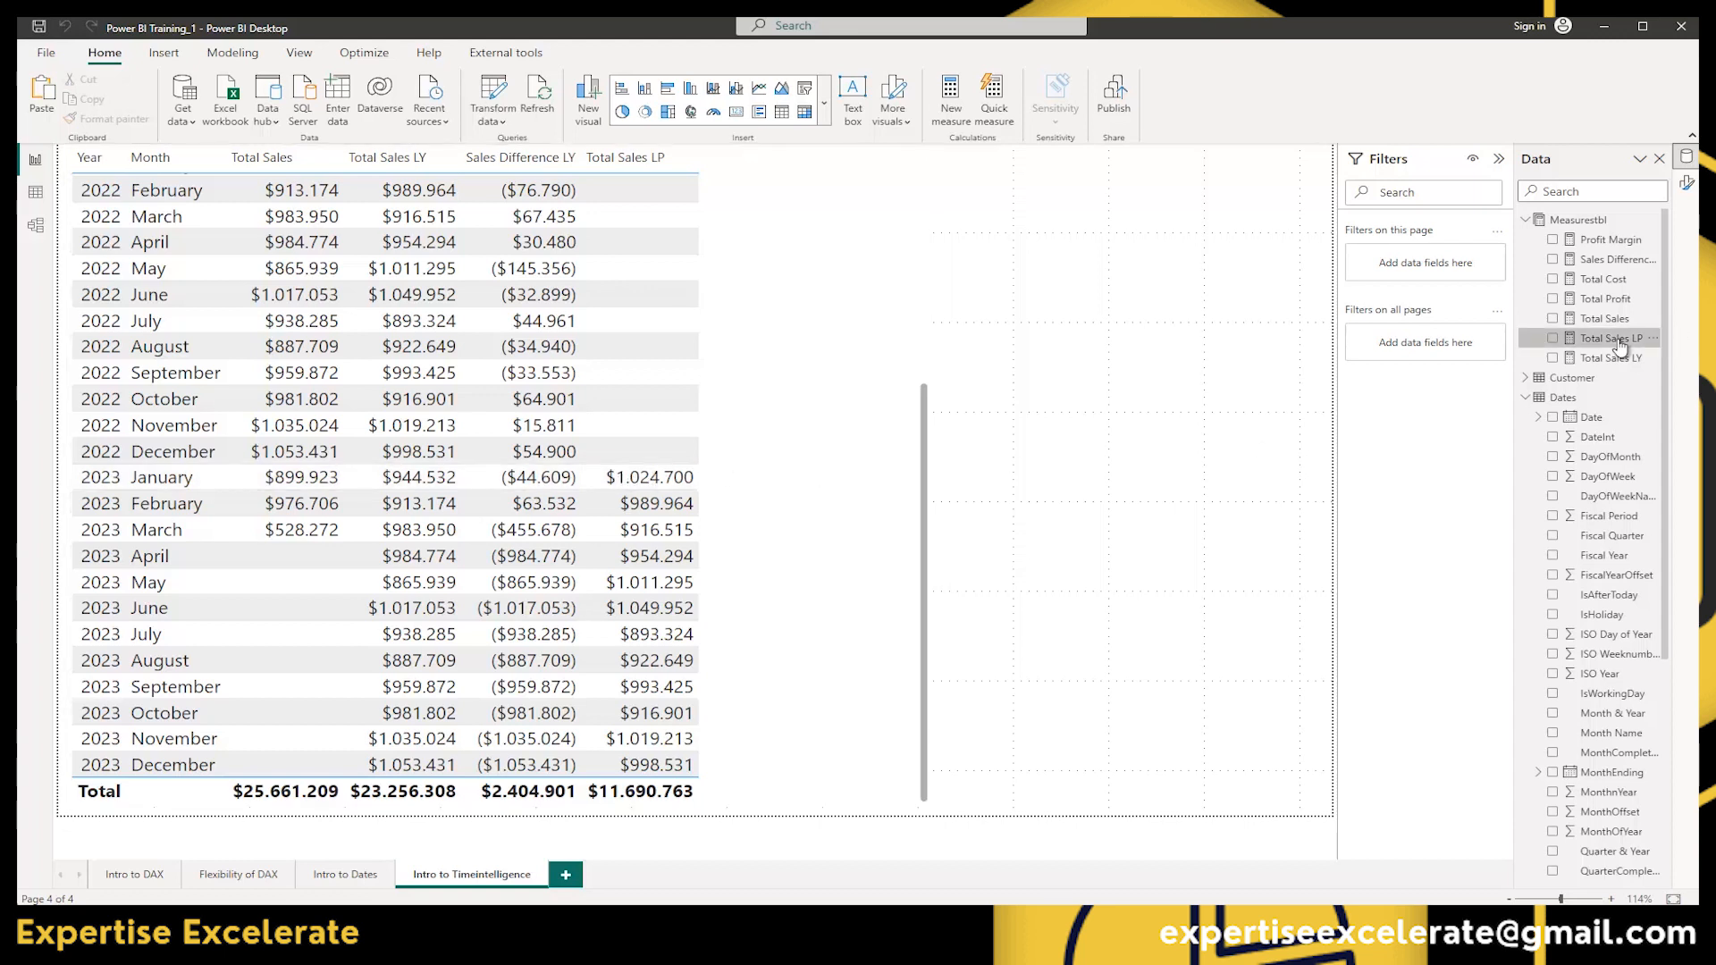
left_click(773, 204)
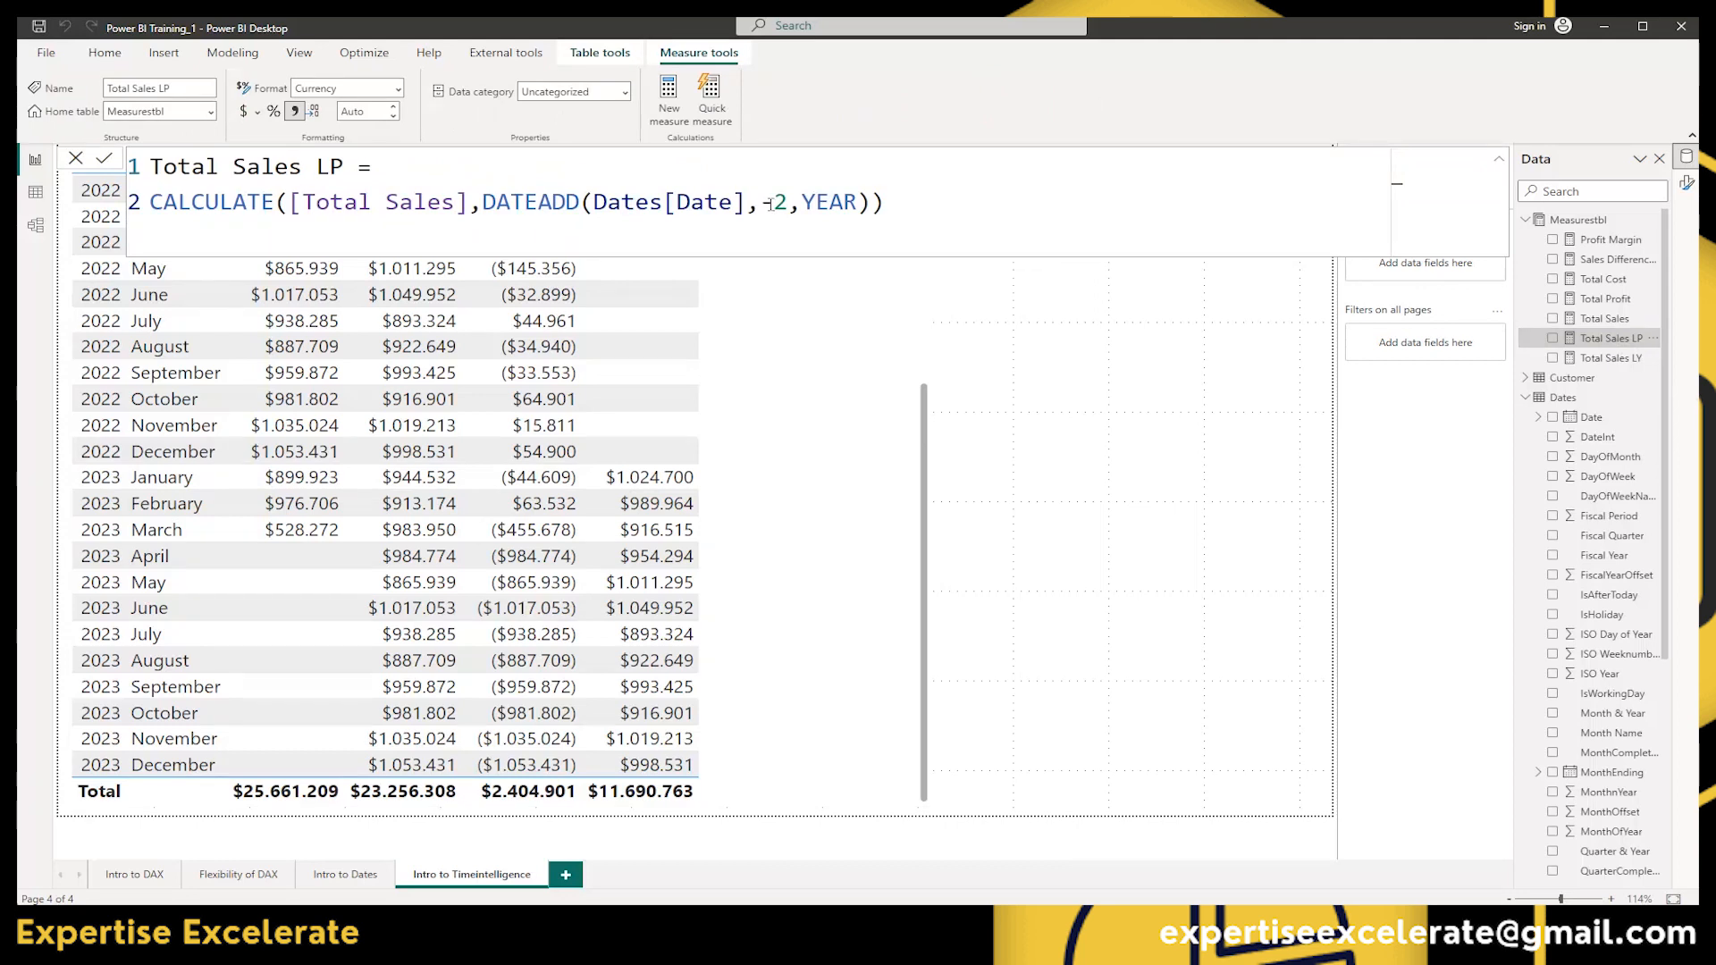
left_click_drag(773, 204, 855, 202)
type("1")
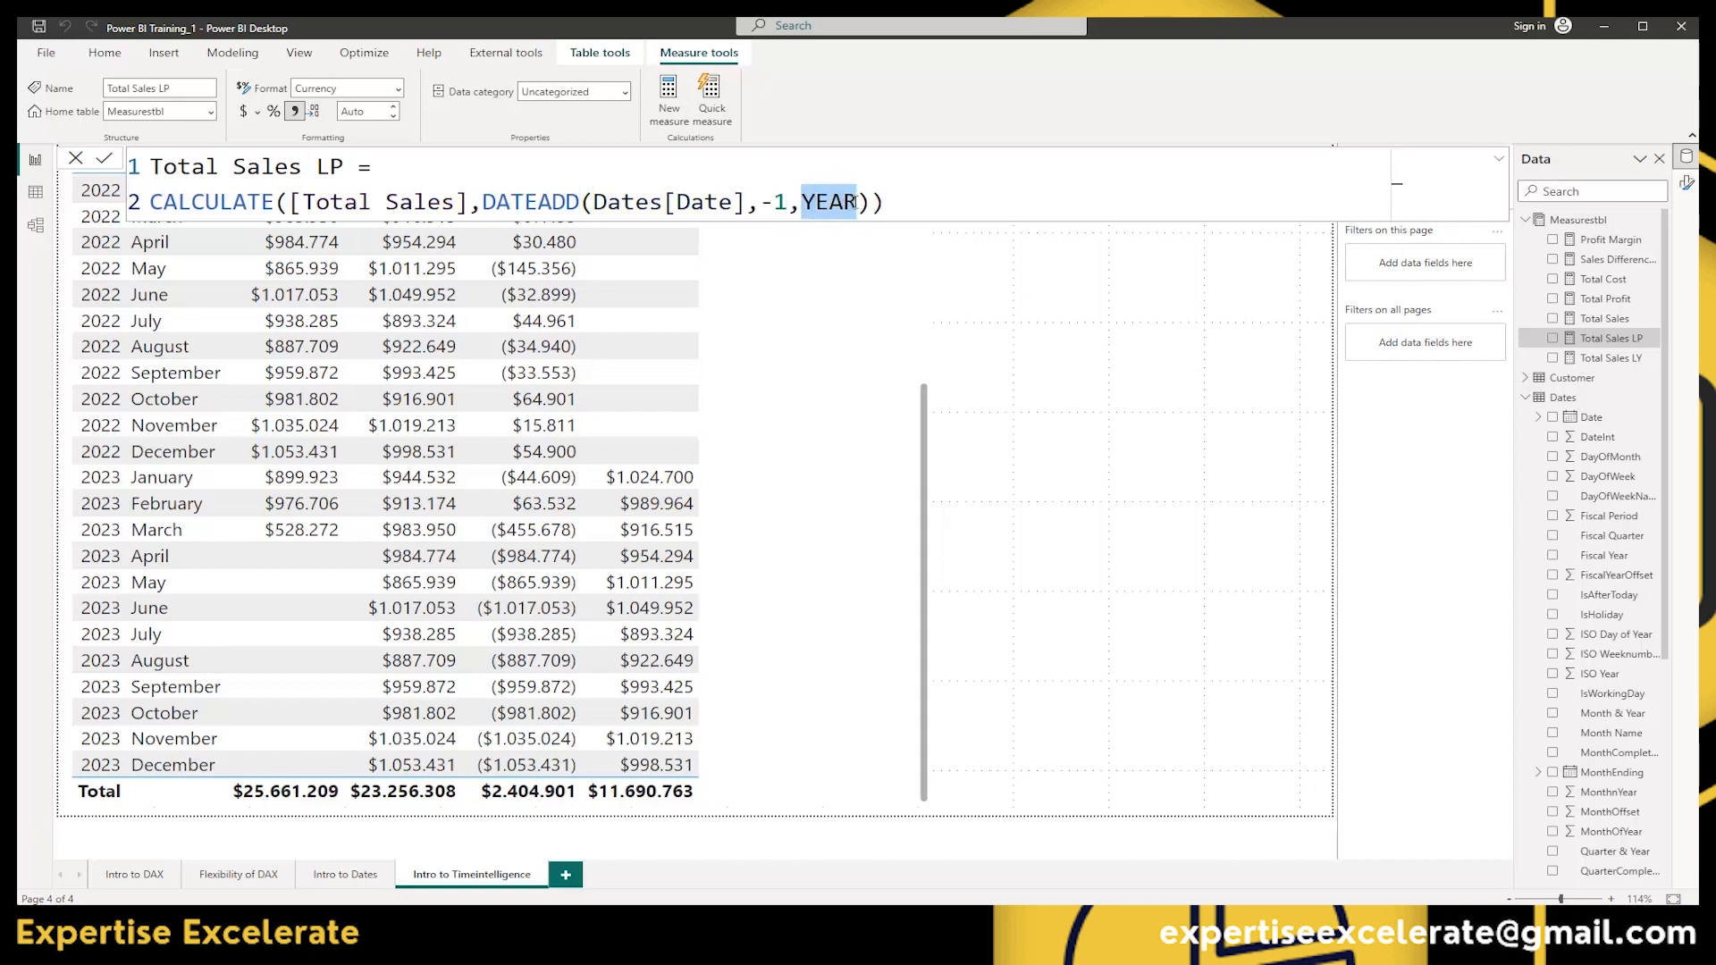
key("BackSpace")
type("M")
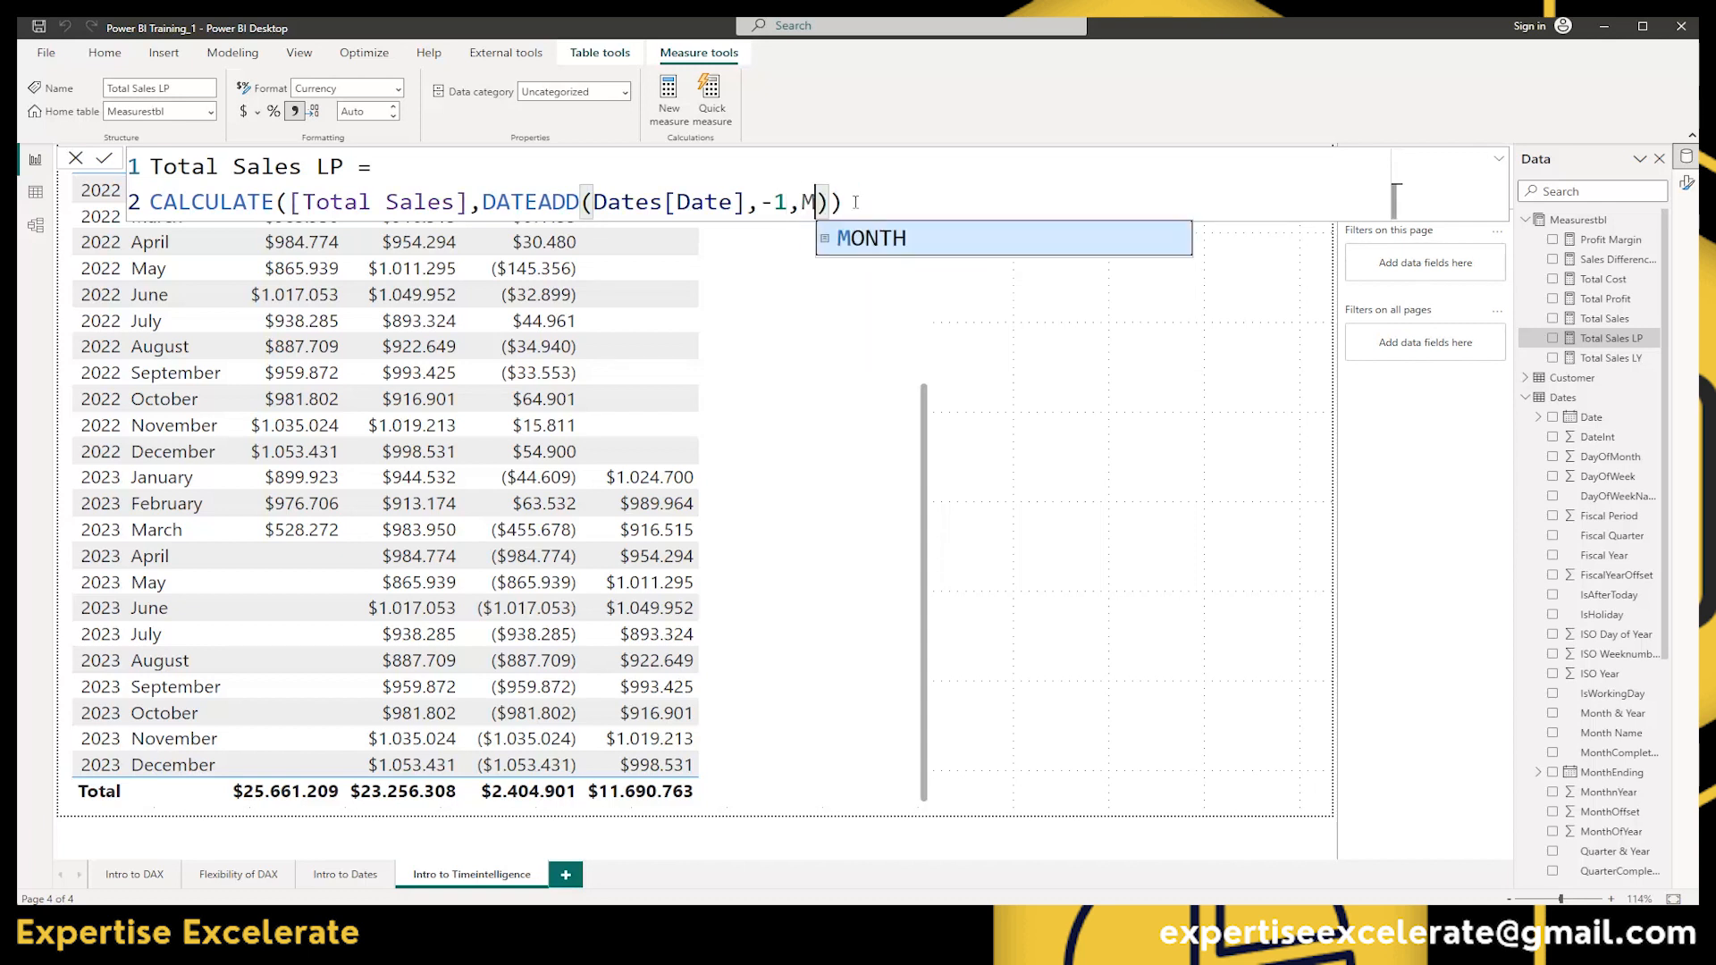
key("Tab")
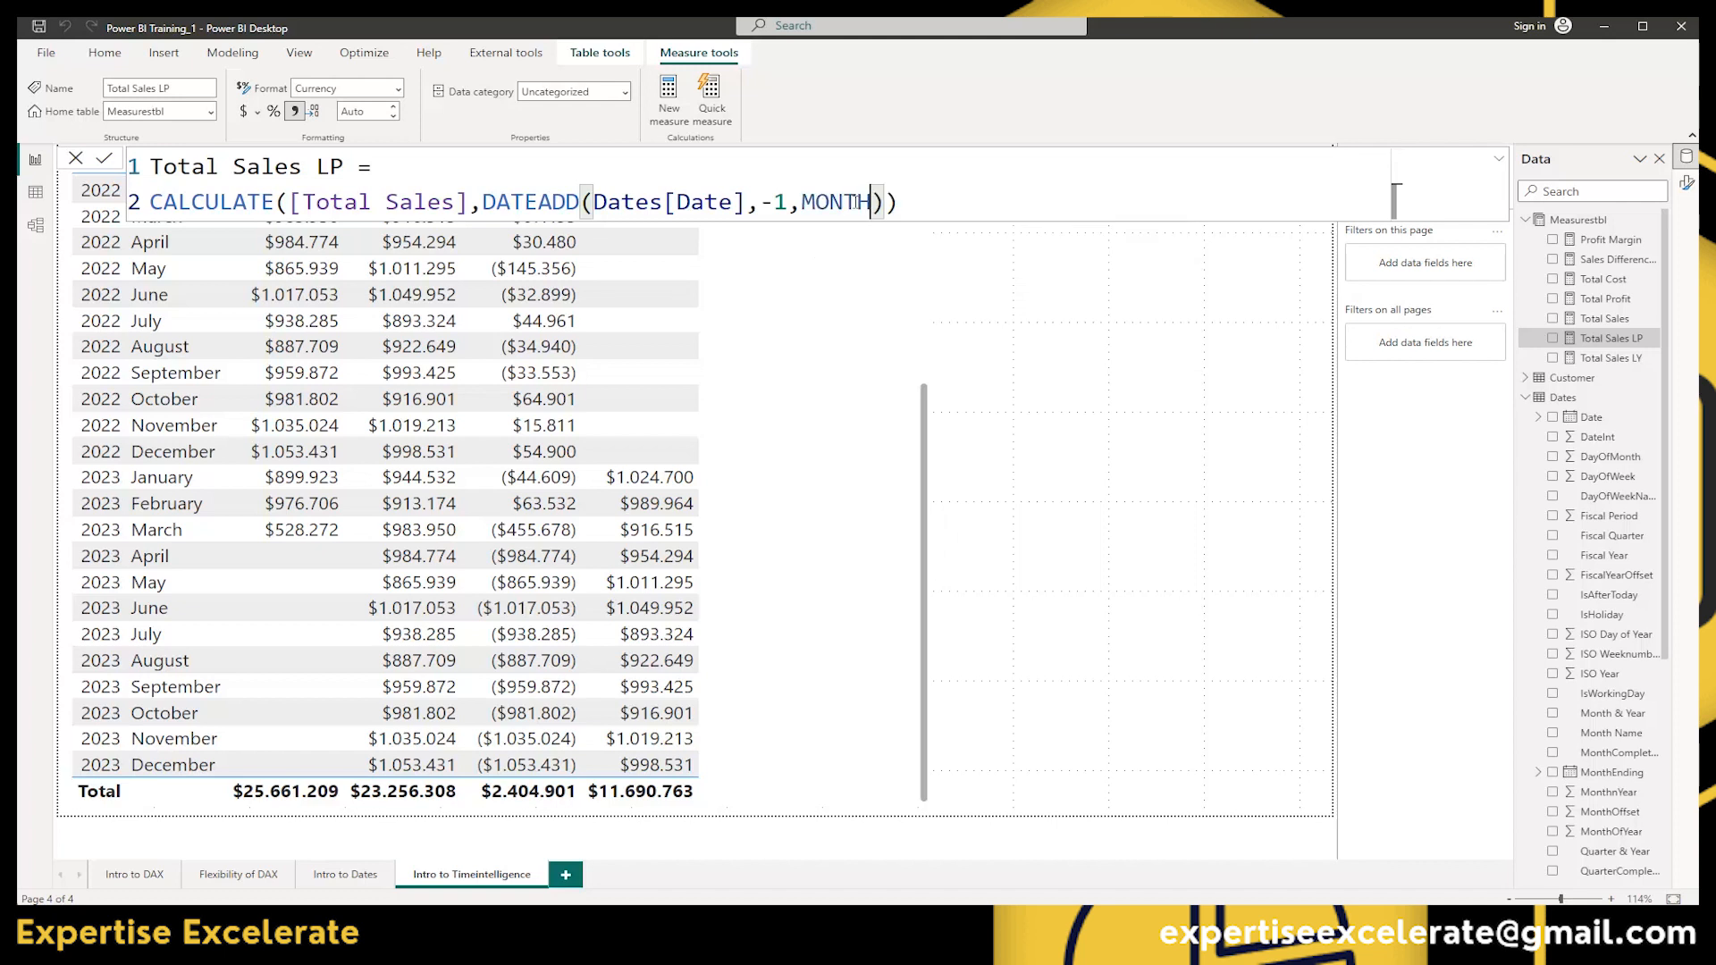
key("Return")
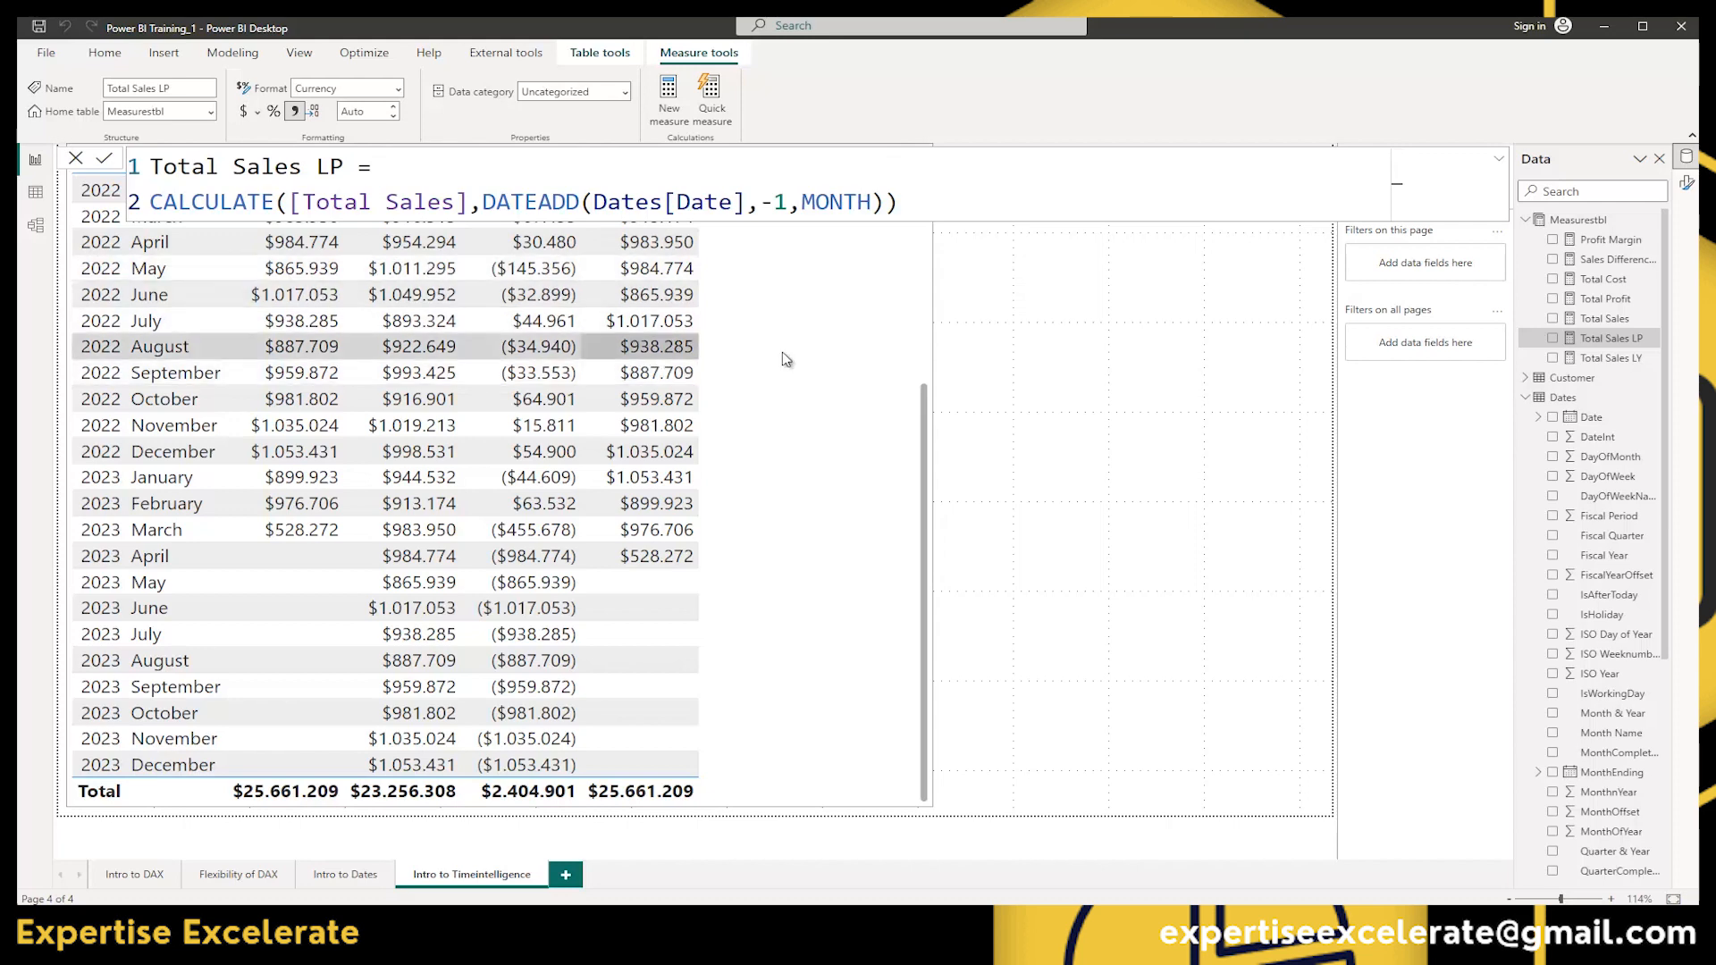
left_click(1066, 384)
scroll(786, 449, "up", 5)
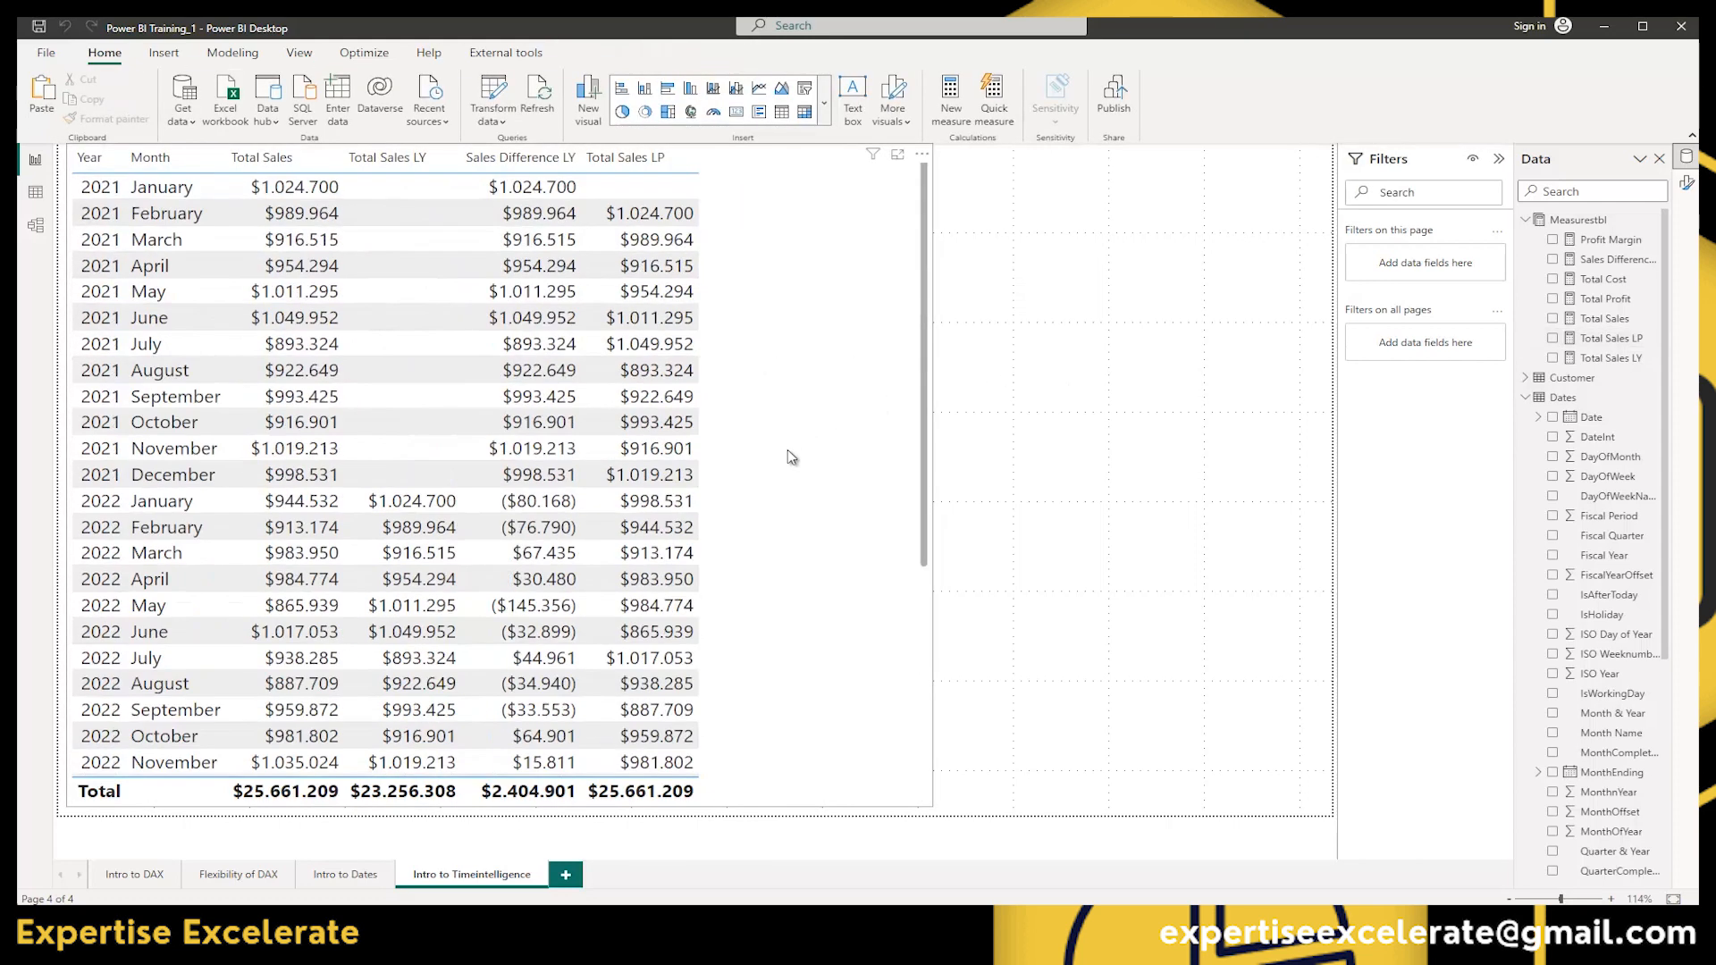